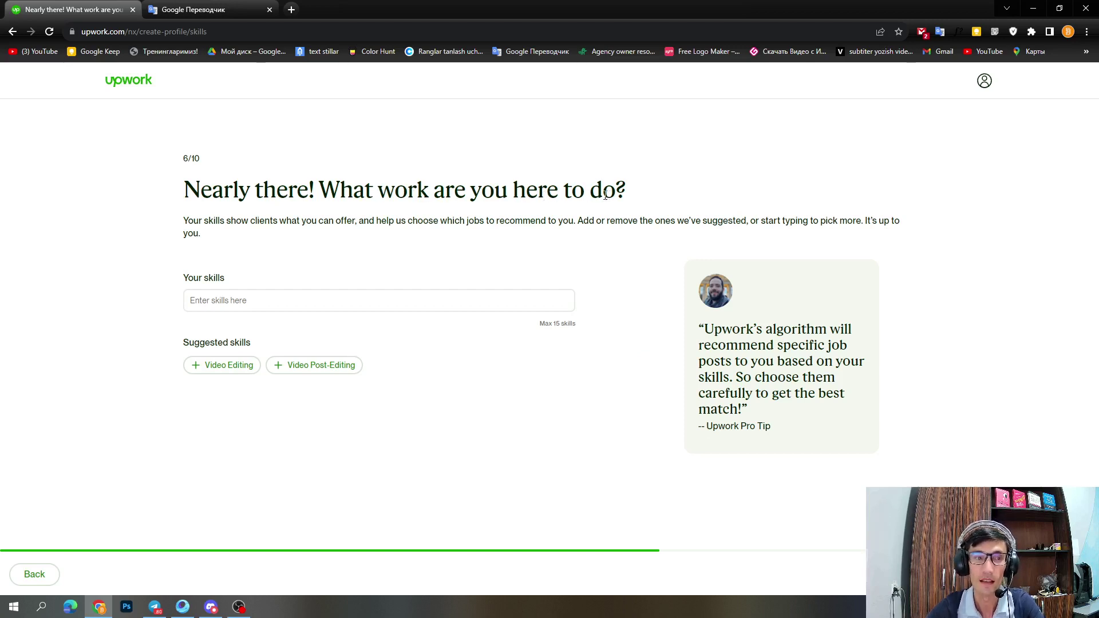
- Add the Video Editing and Video Post-Editing skills, then advance to the bio page (step 7 of 10)
left_click(215, 366)
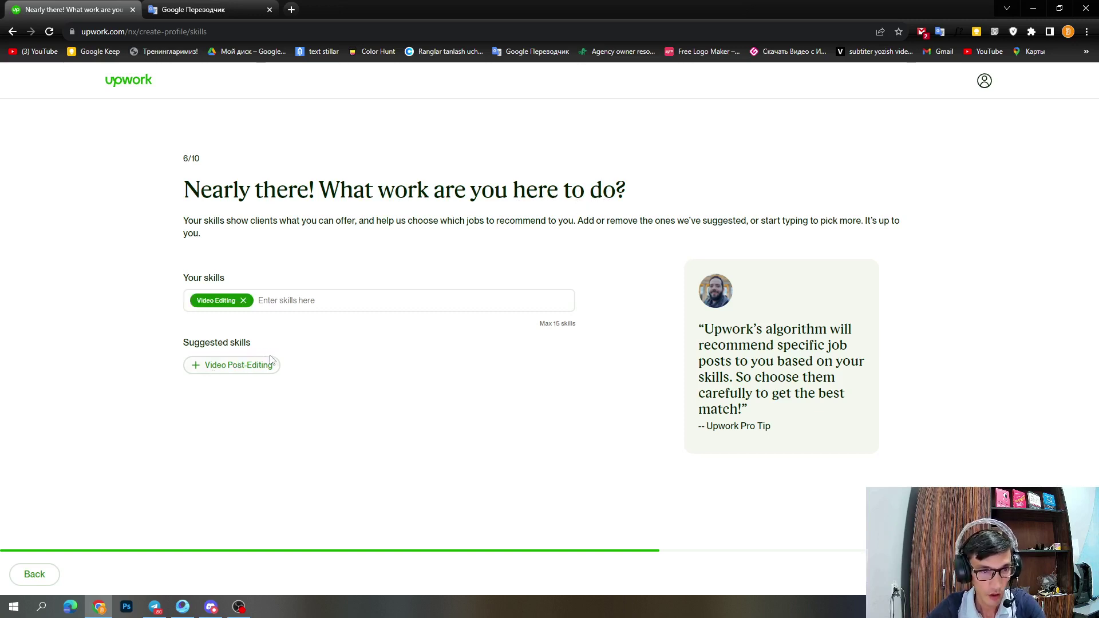
left_click(228, 371)
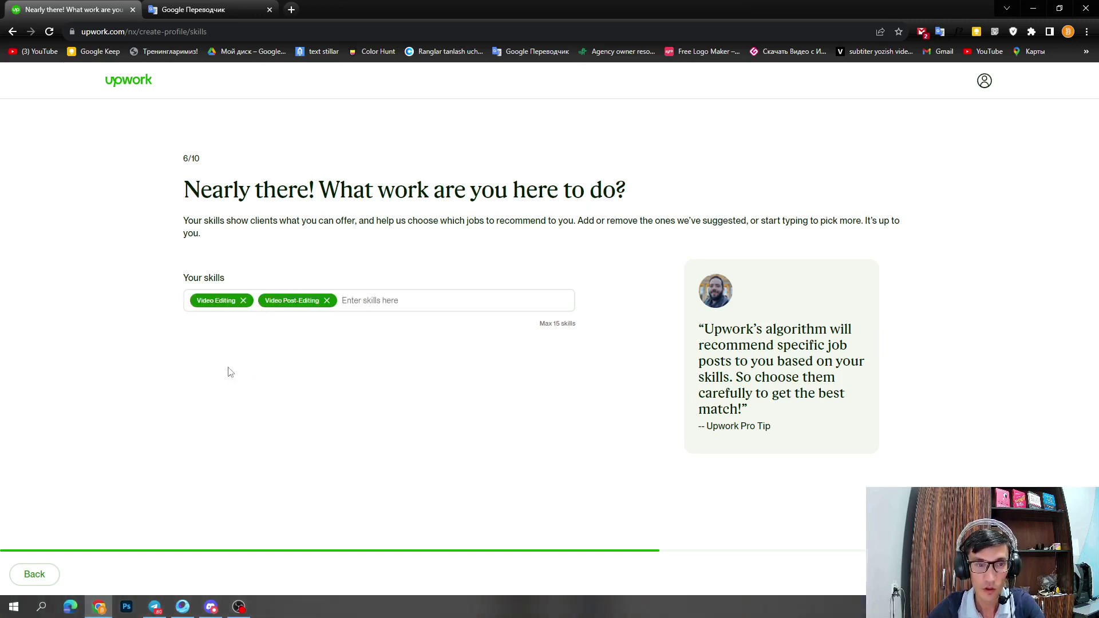
left_click(380, 303)
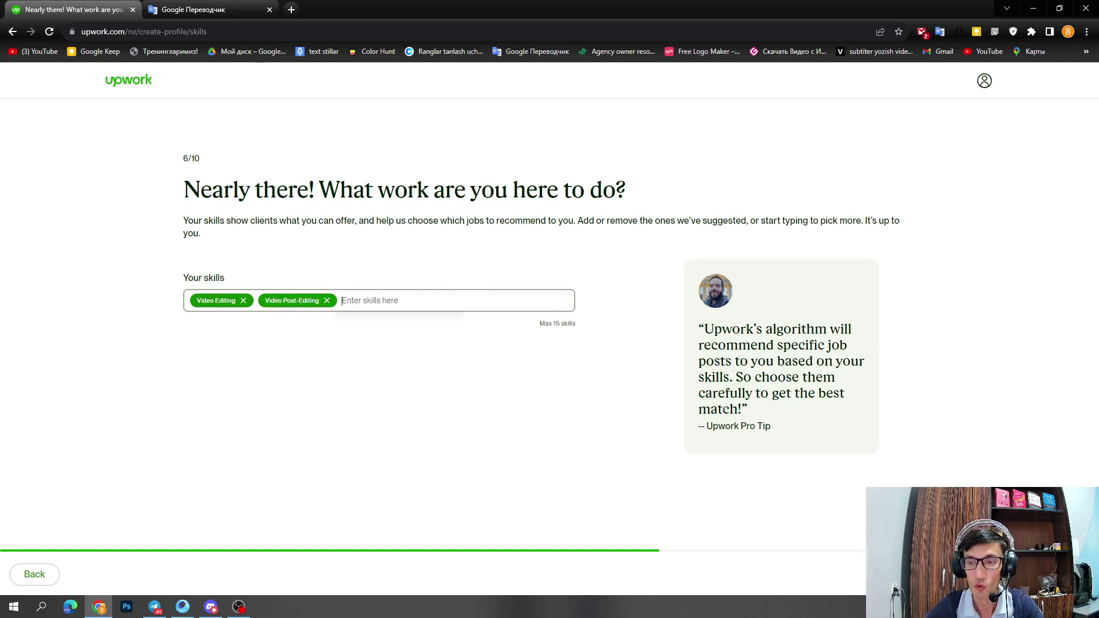
left_click(1030, 574)
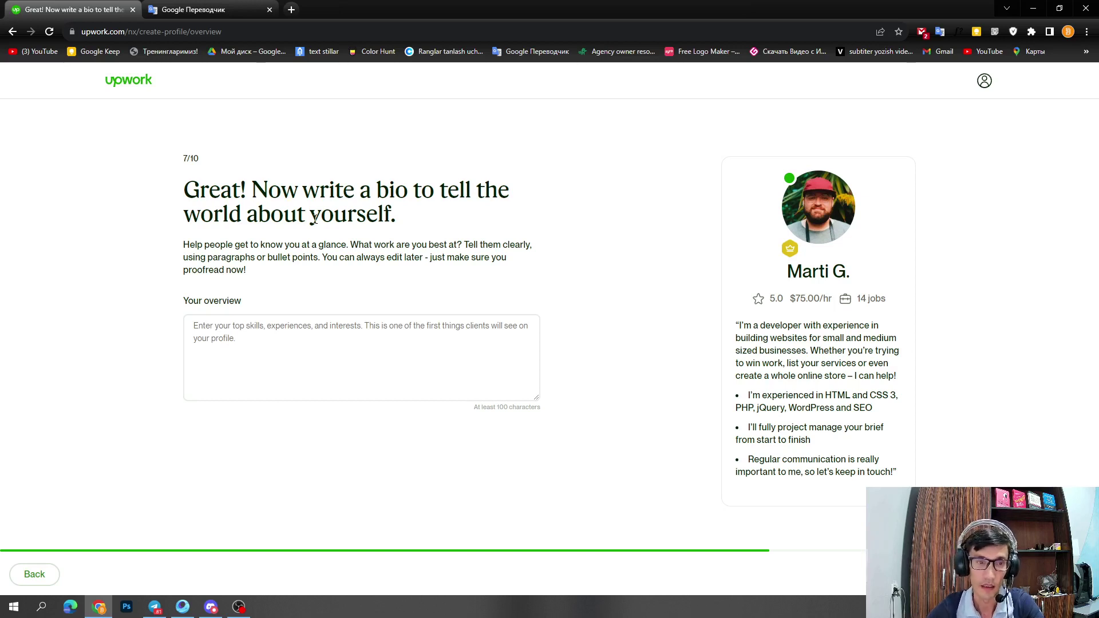
- Translate the Uzbek bio 'Men bu sohada 3 yildan beri ishlab kelayapman...' into English and copy it
left_click(242, 10)
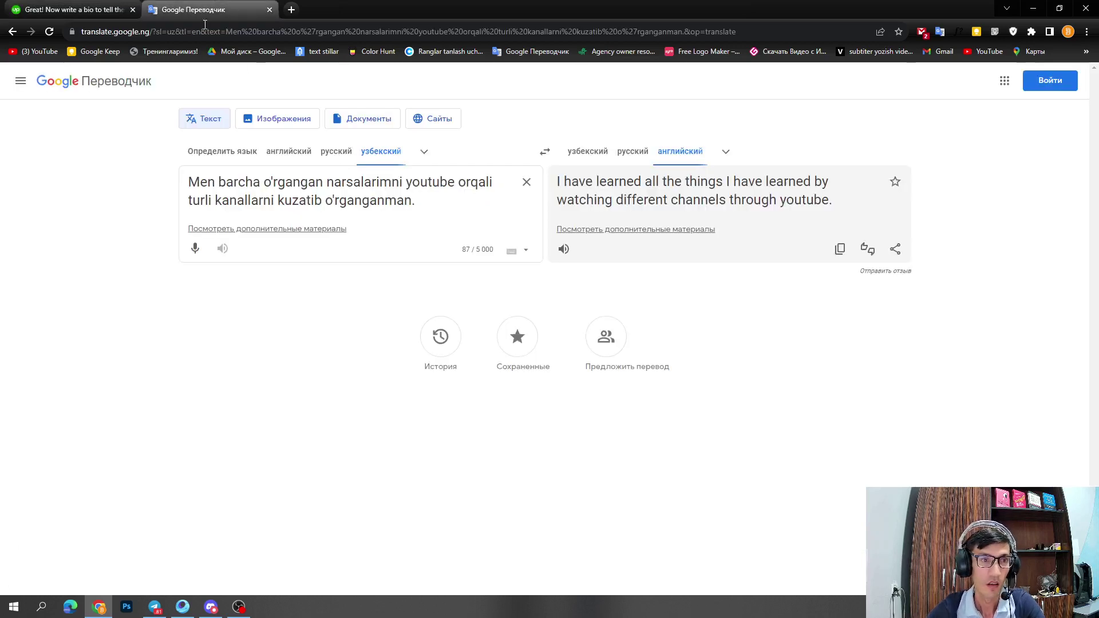
left_click(524, 184)
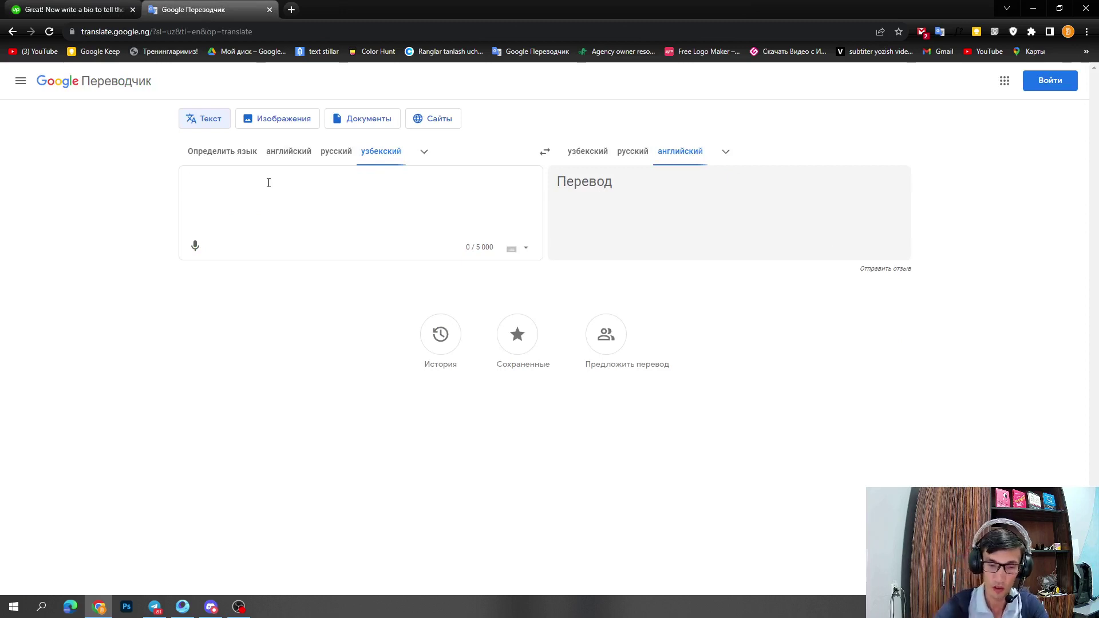
type("Men")
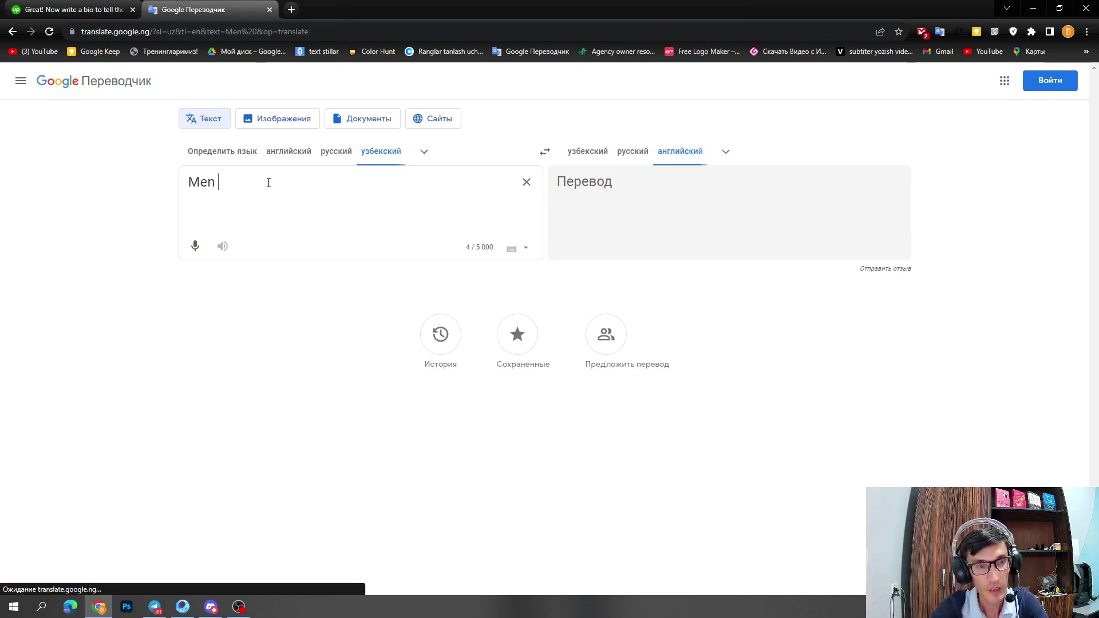
type(" bu ")
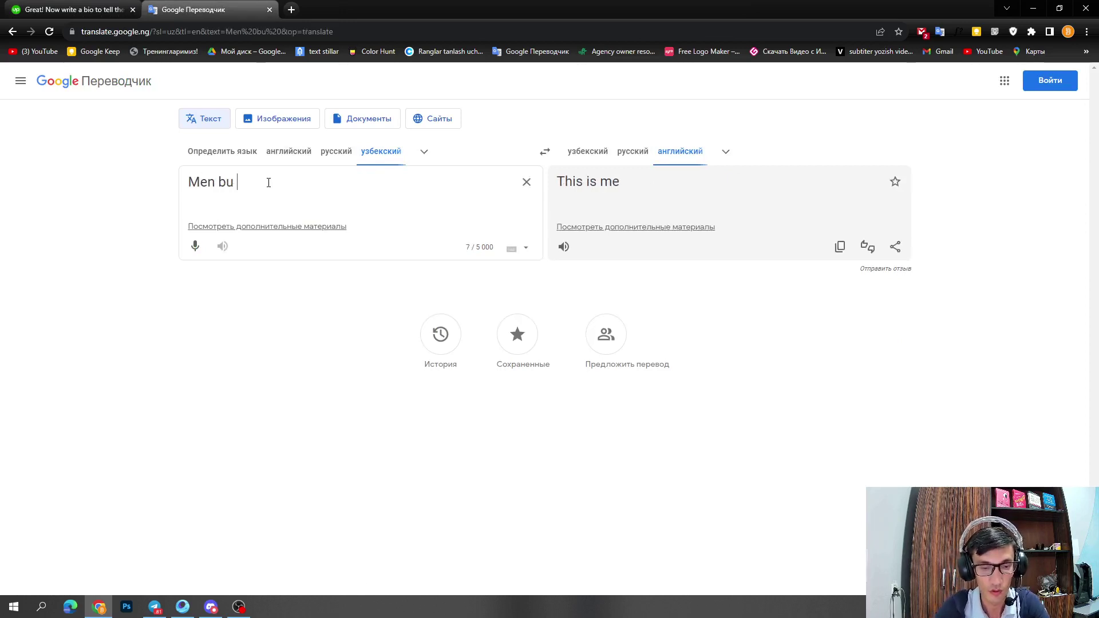
type("sohada ")
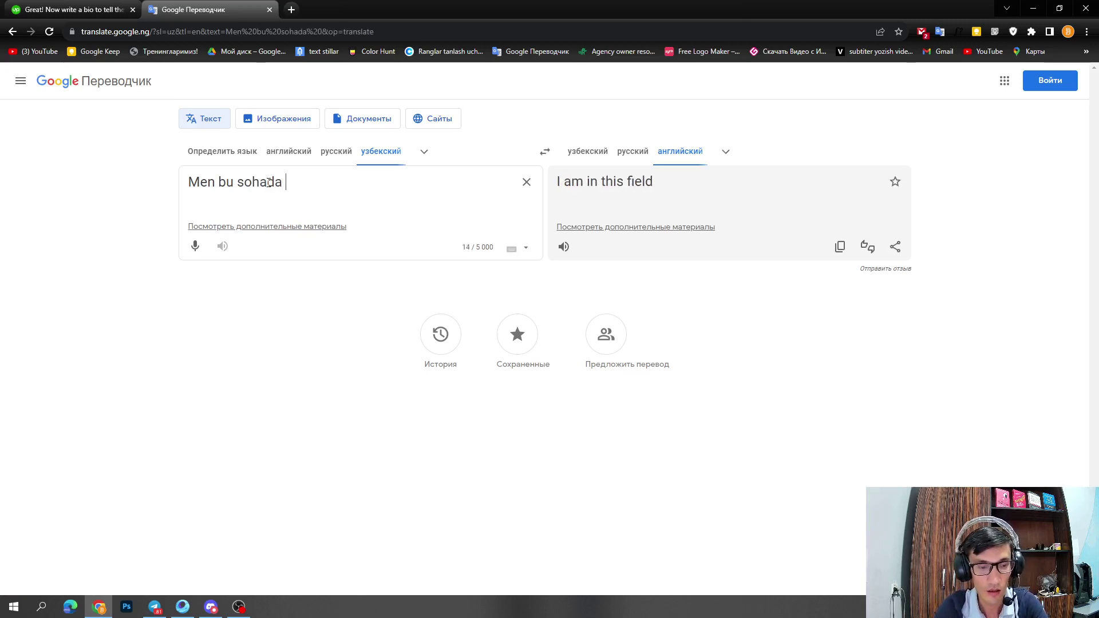
type("3 yild")
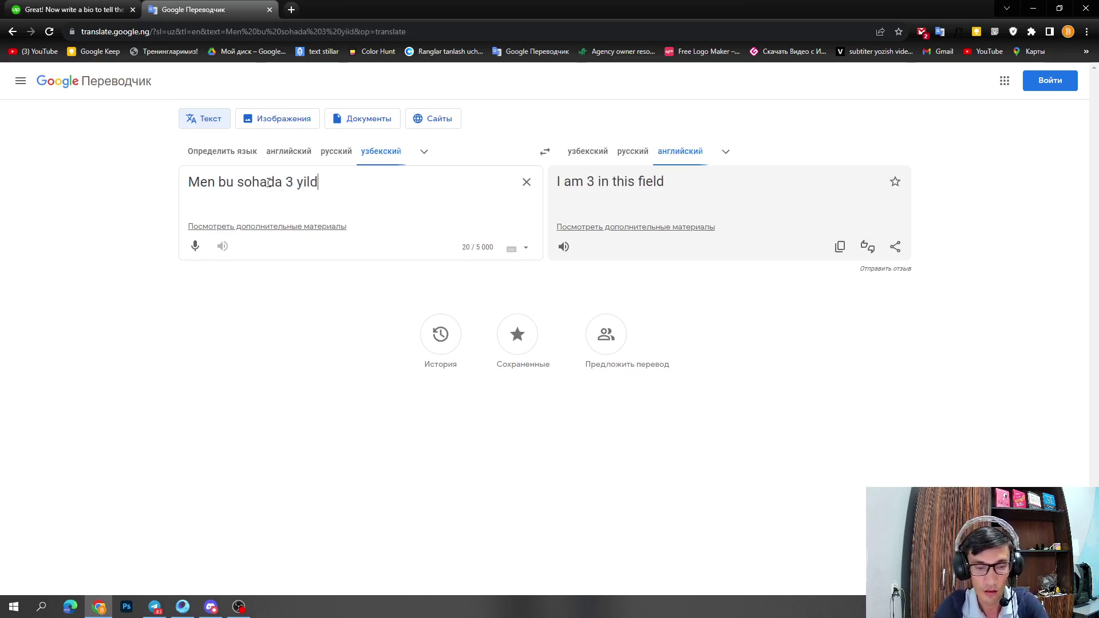
type("an beri is")
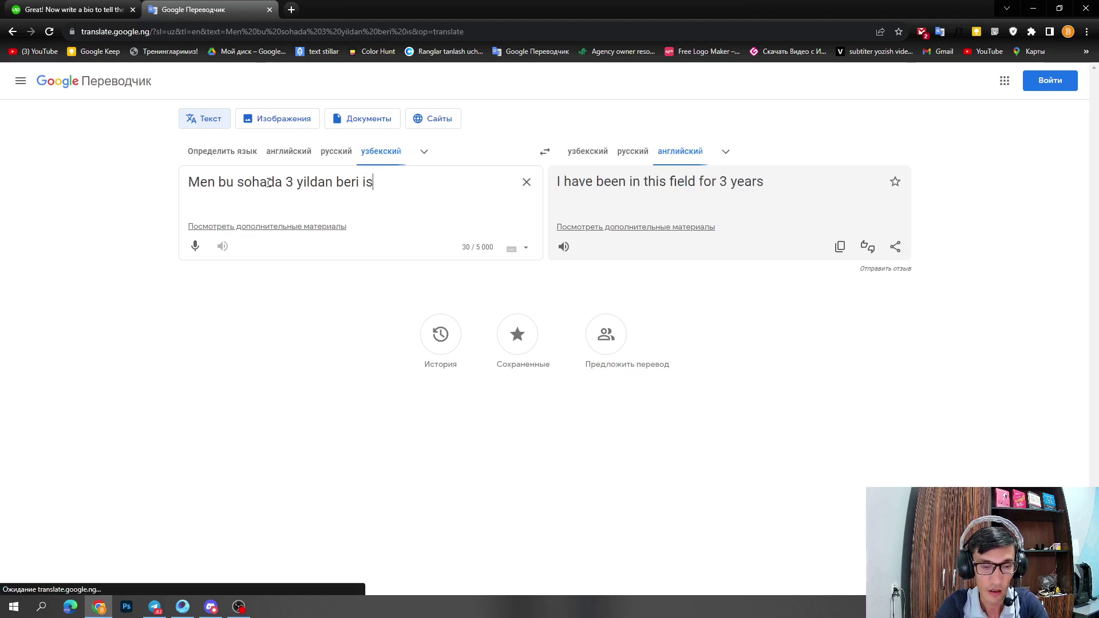
type("hlab kel")
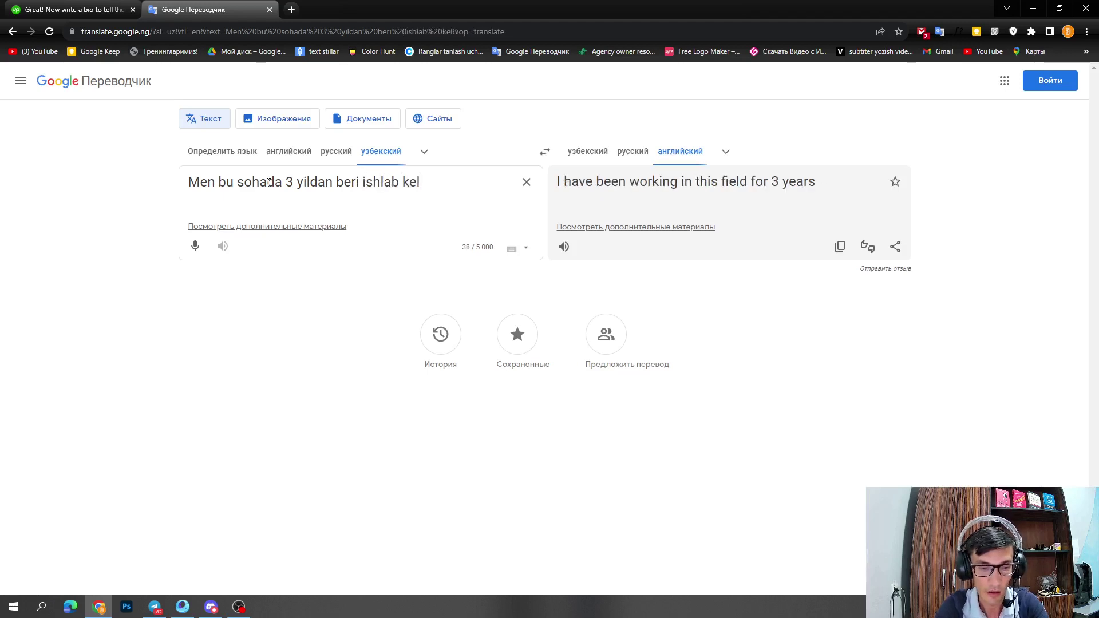
type("aty")
key("BackSpace")
key("BackSpace")
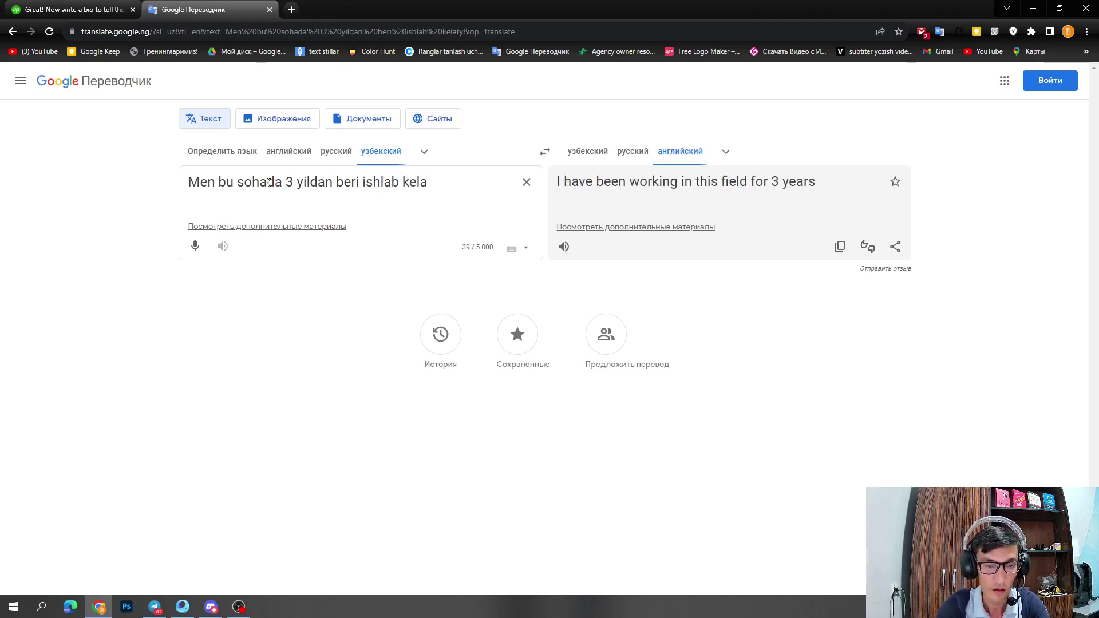
type("yapman")
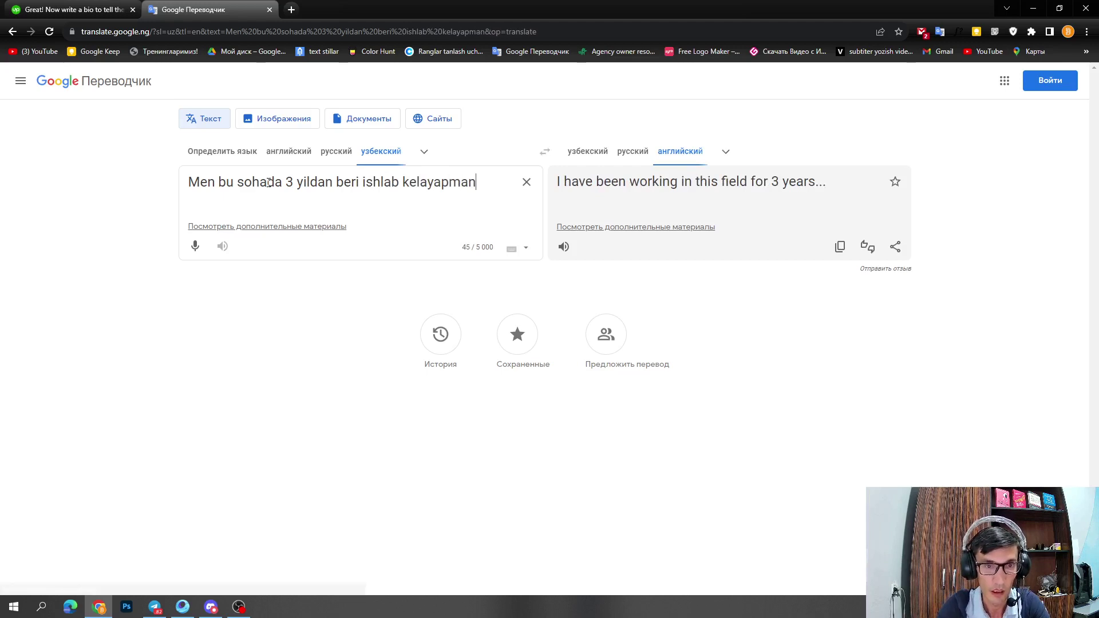
type(". ")
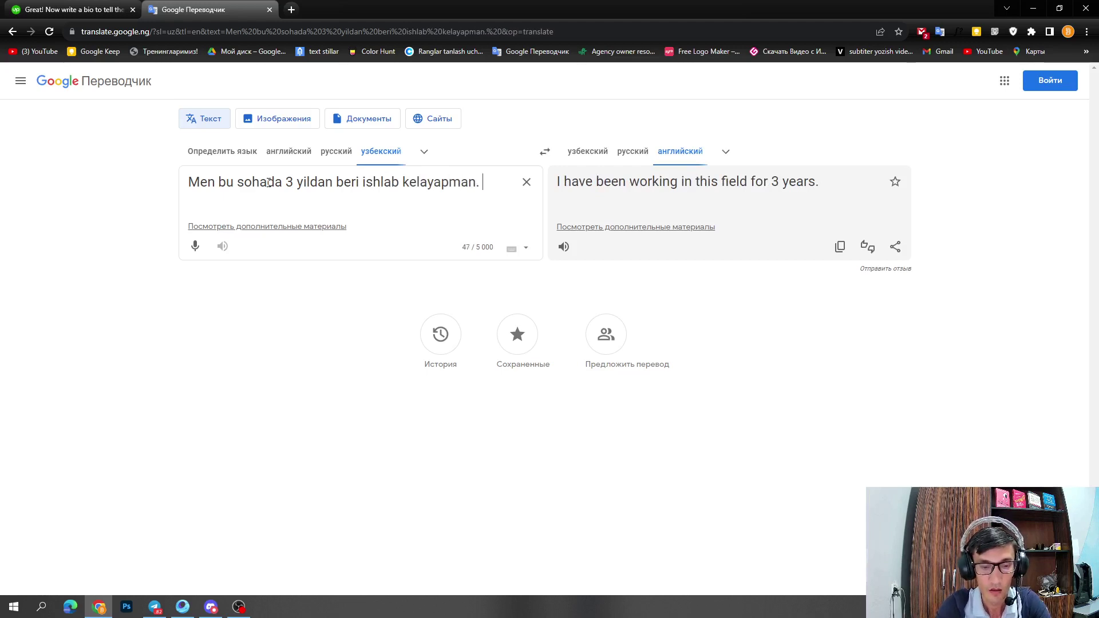
type("Asosa")
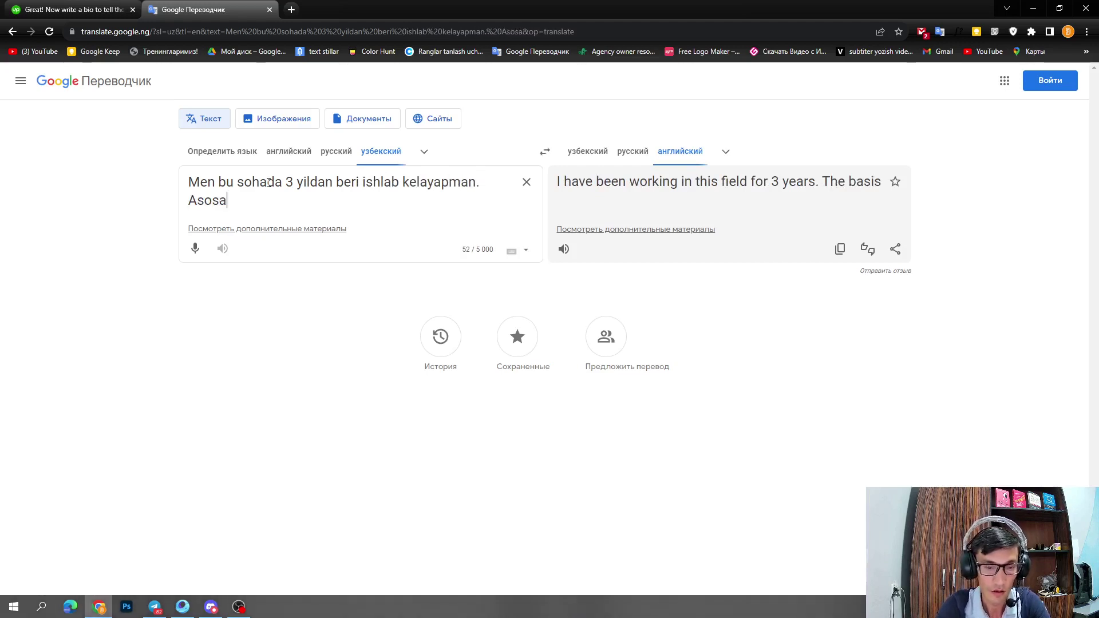
type("n ijt")
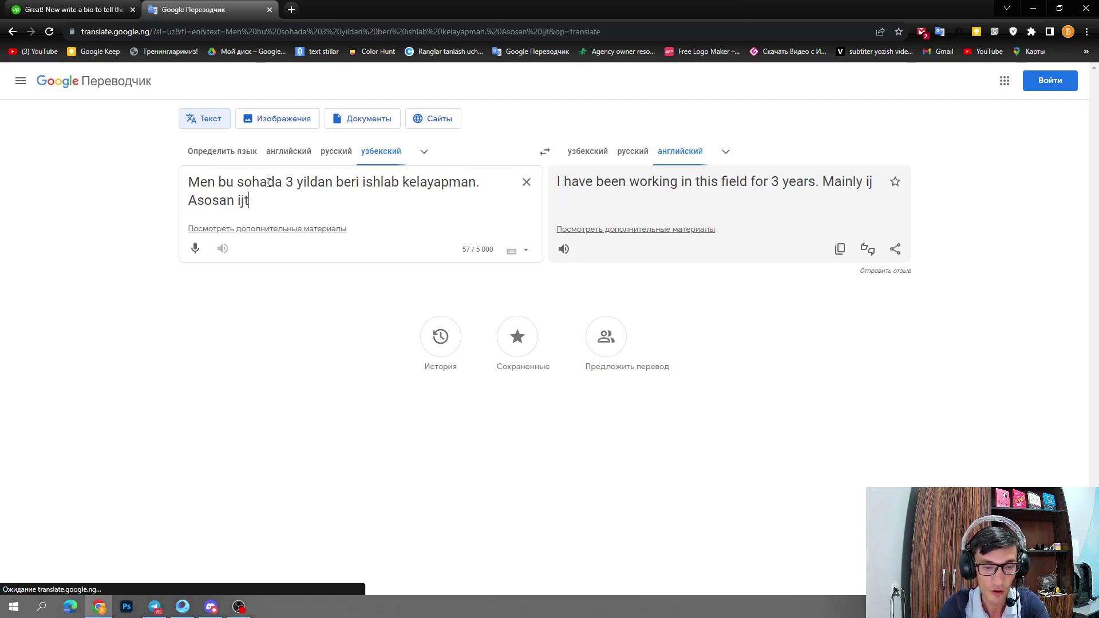
type("imoiy ")
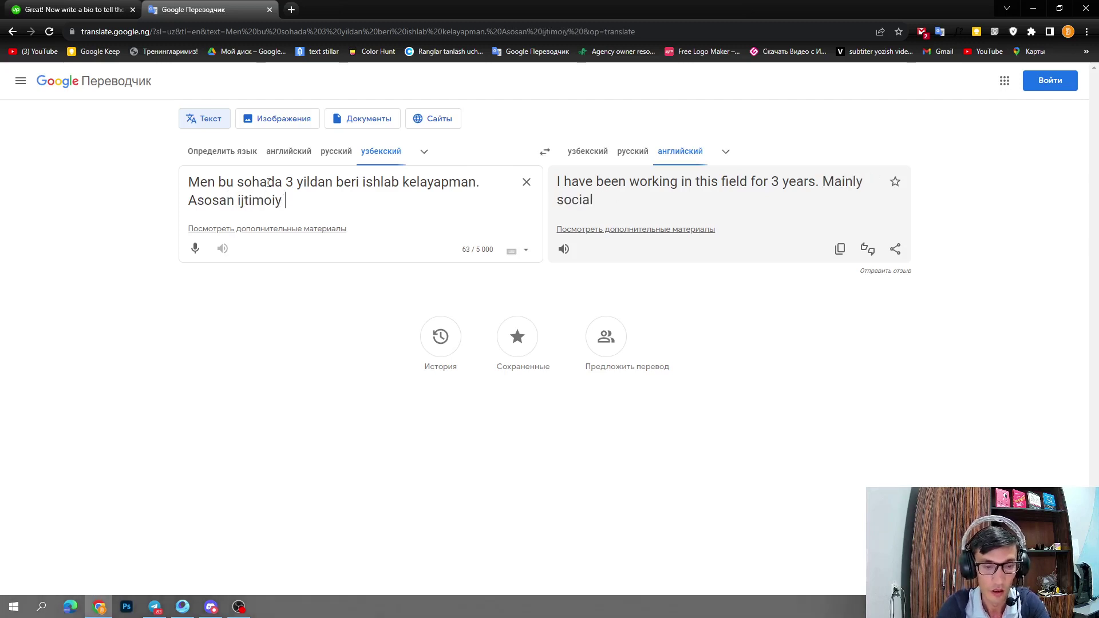
type("tarmoq")
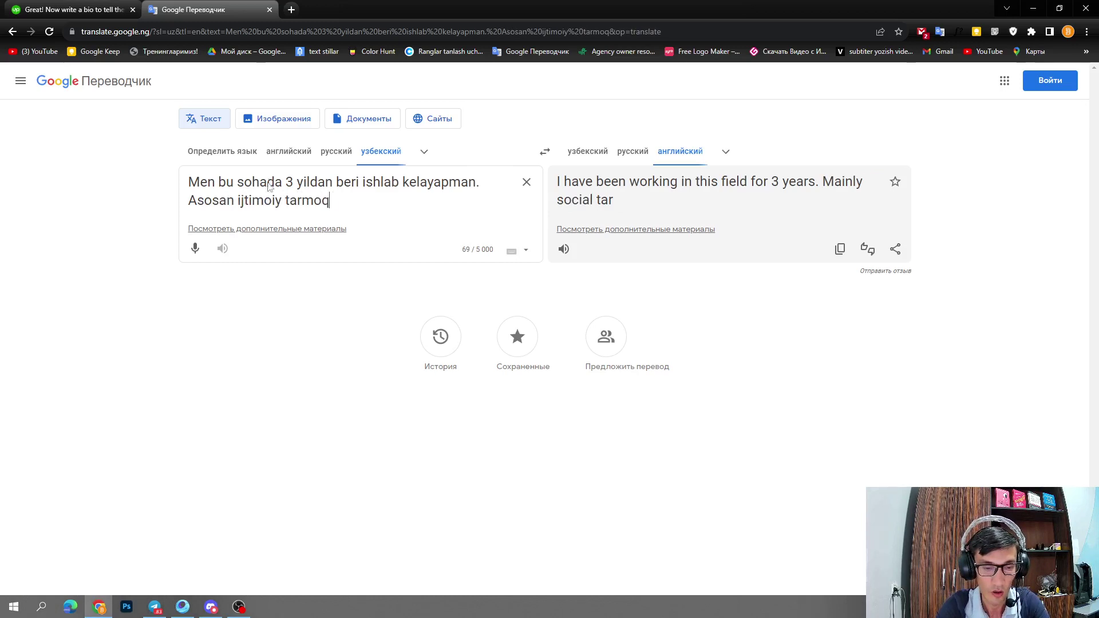
type("lar bil")
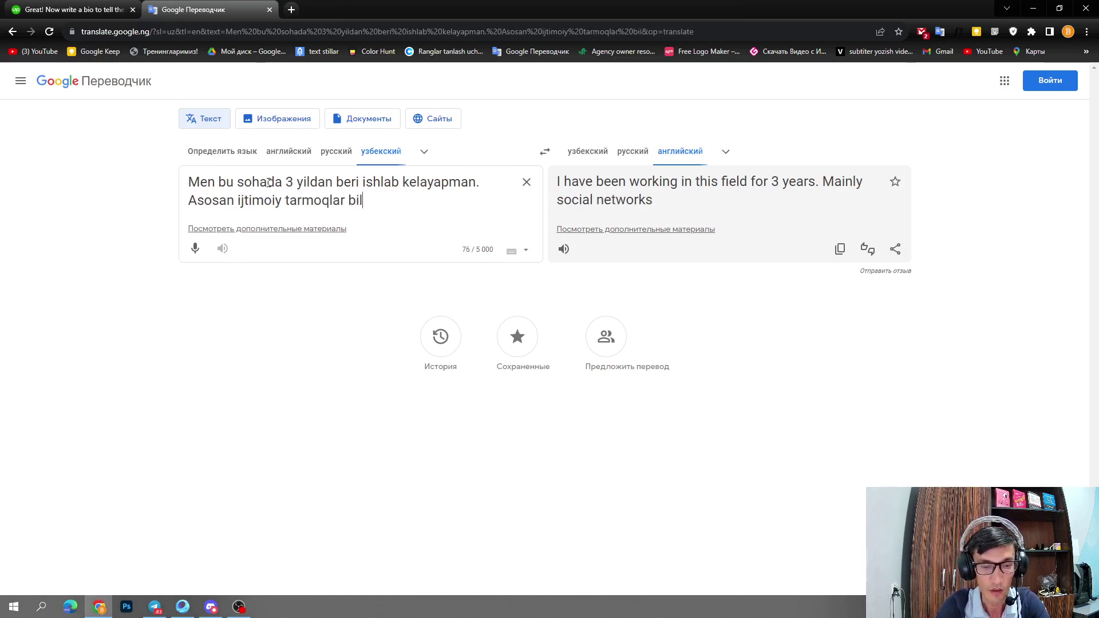
type("an ishlag")
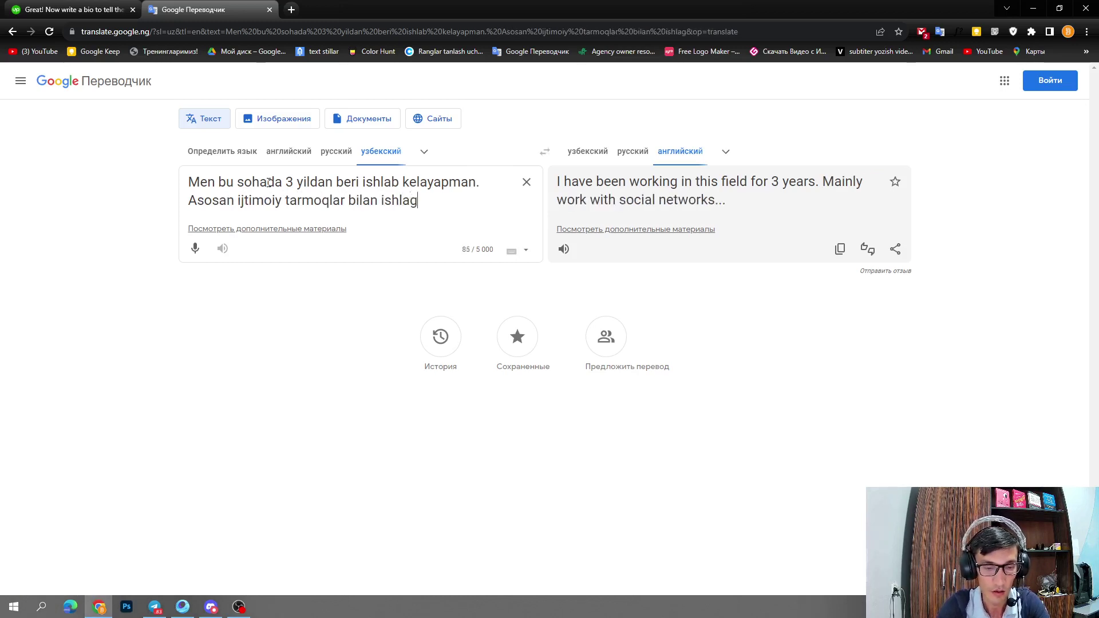
type("anman.")
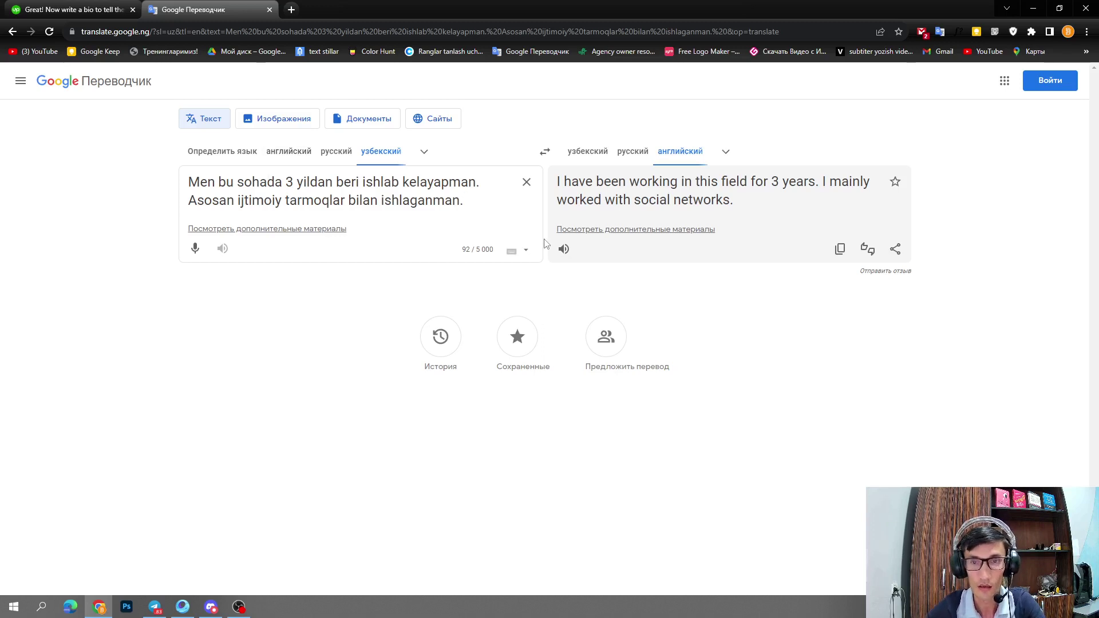
left_click(839, 249)
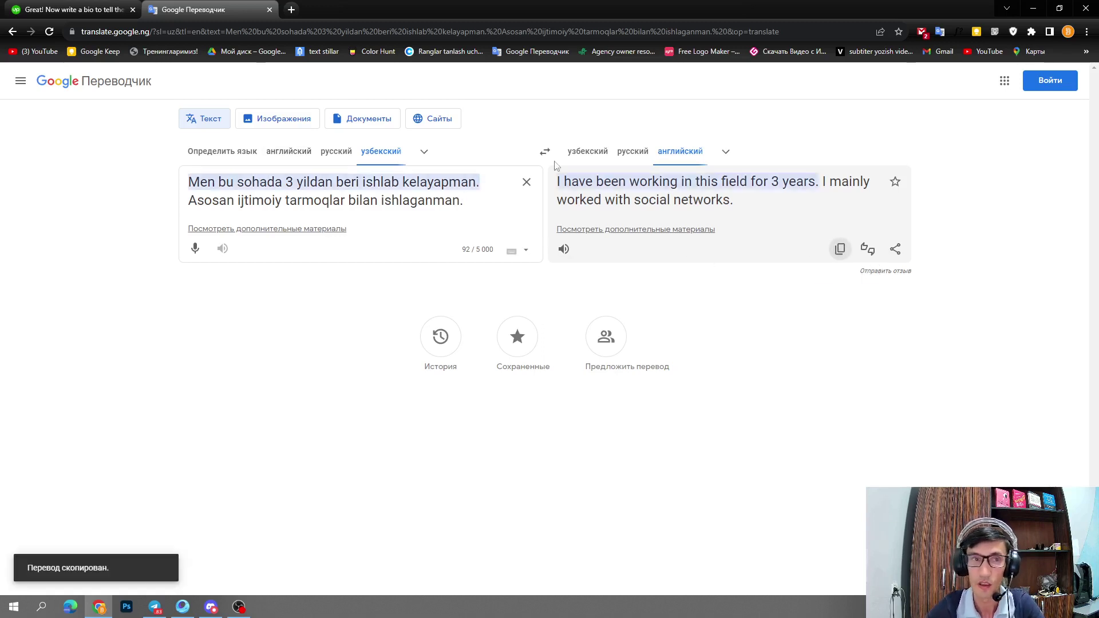
- Paste the English three-years-of-social-networks sentence into Your overview, then return to Google Translate
left_click(61, 8)
left_click(306, 335)
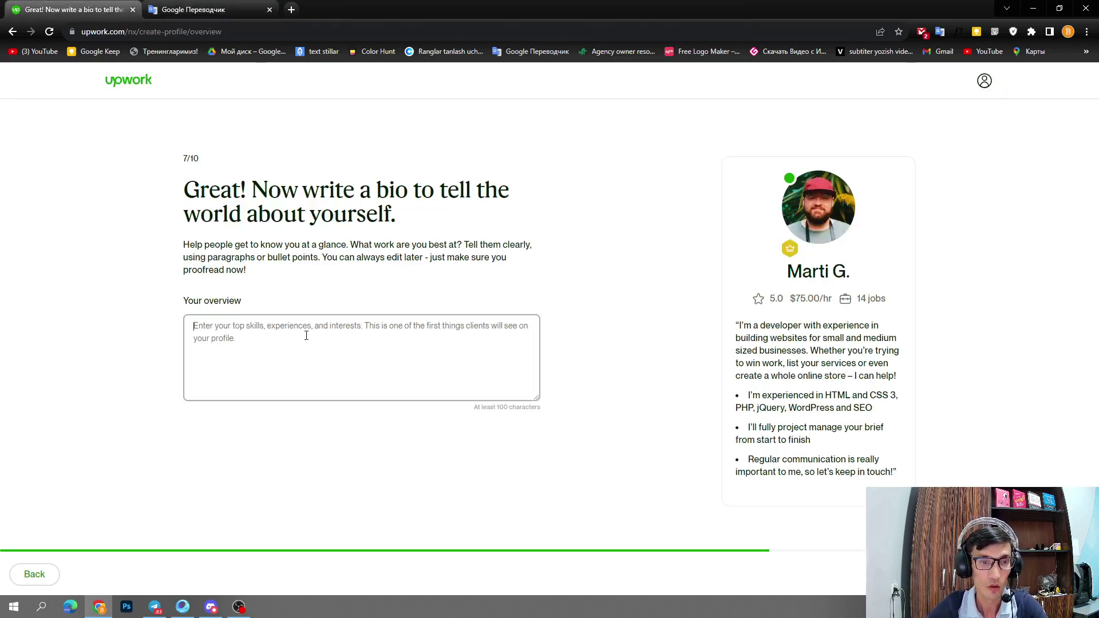
type("I have been working in this field for 3 years. I mainly worked with social networks.")
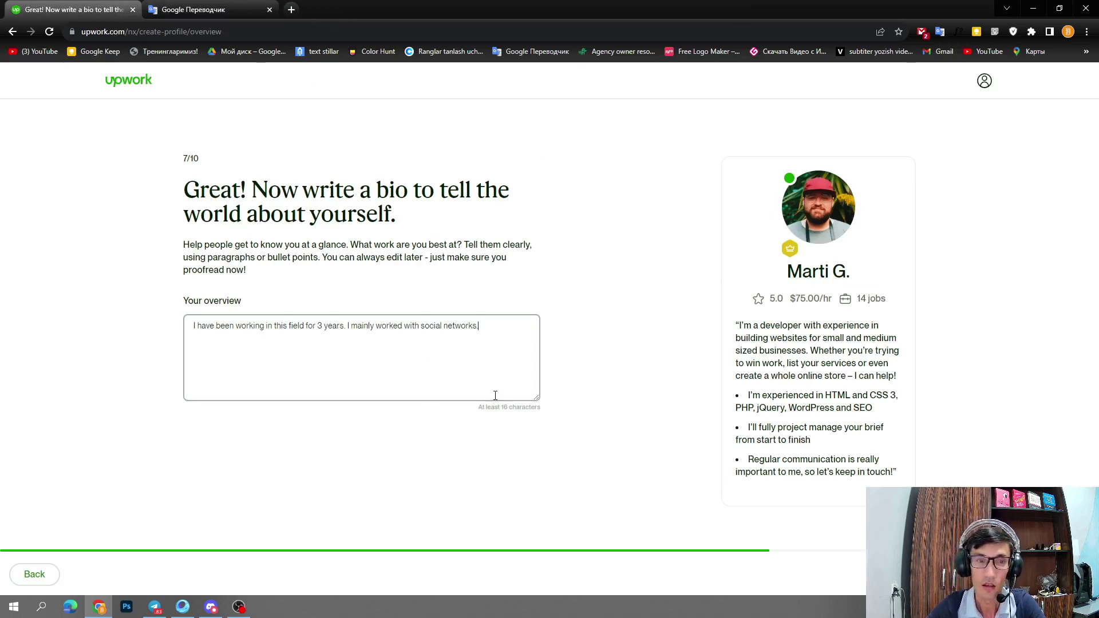
key("Tab")
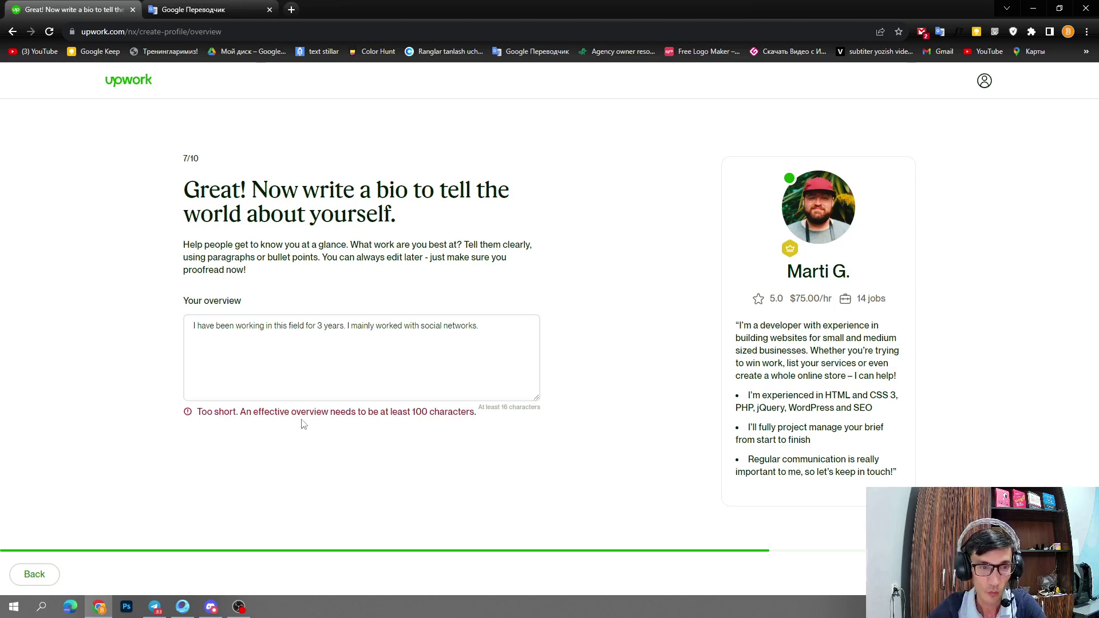
left_click_drag(198, 413, 471, 421)
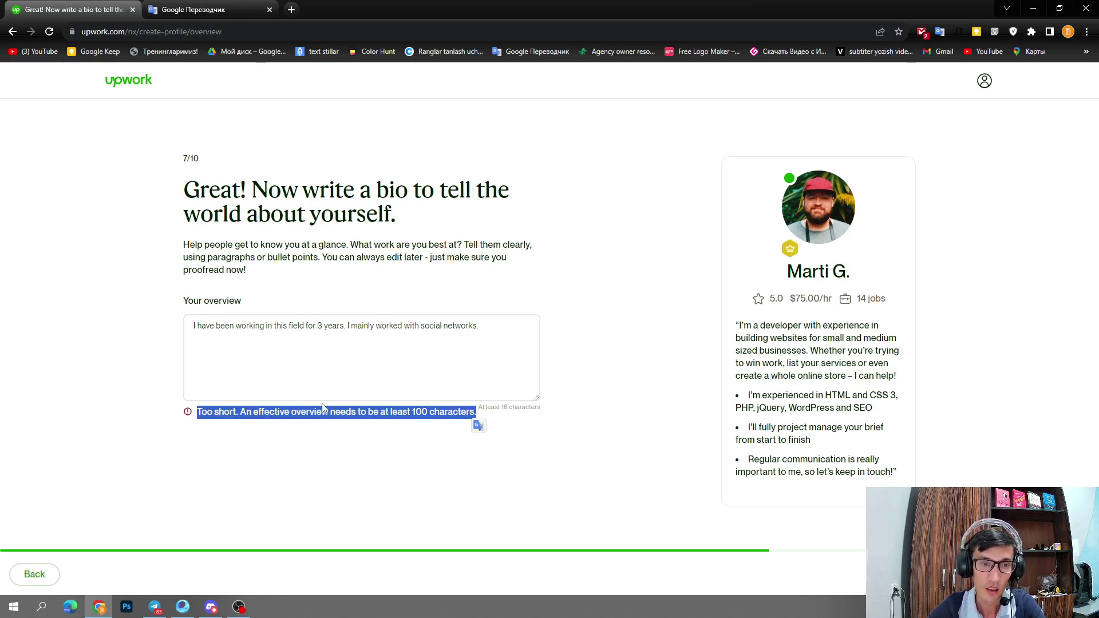
left_click(454, 367)
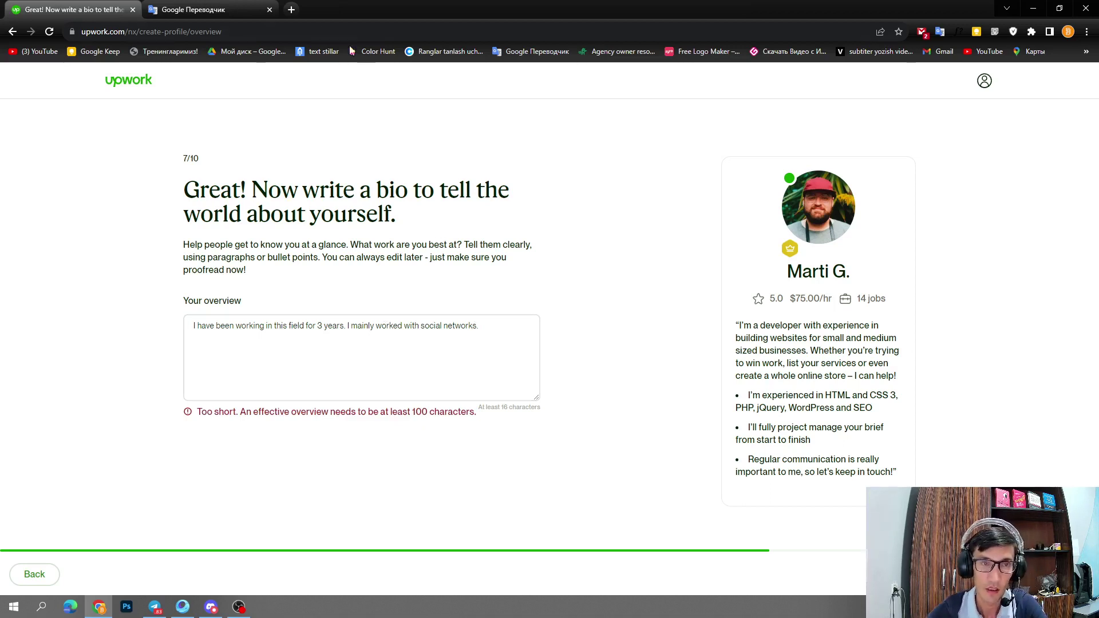
key("ctrl+Tab")
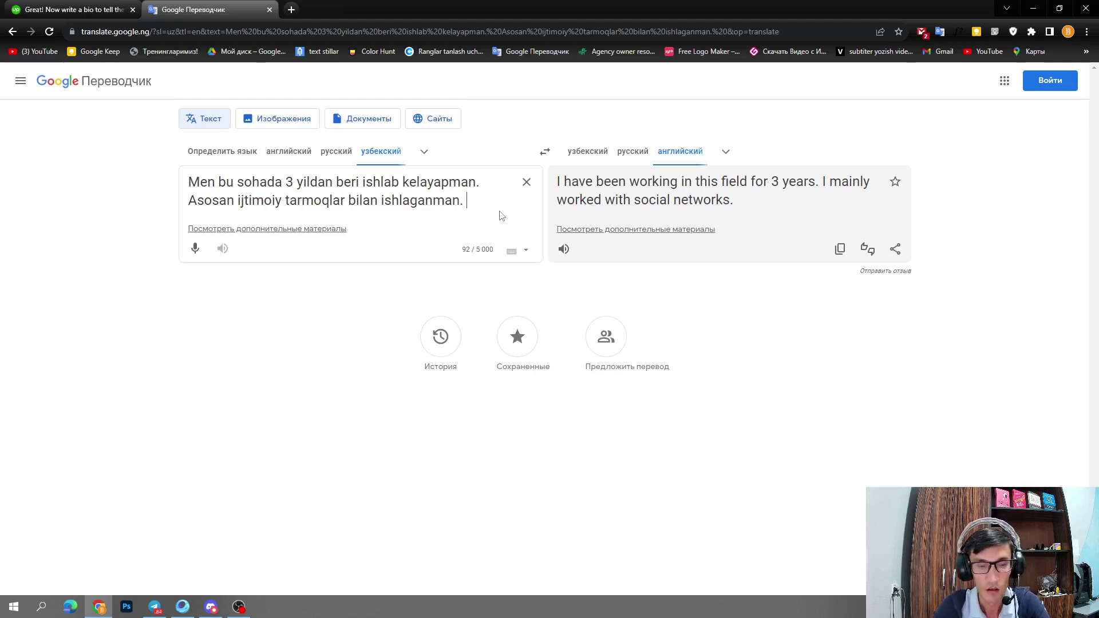
- Extend the Uzbek bio with 'Bu vaqt davomida men...' and copy the longer English translation
type("Bu")
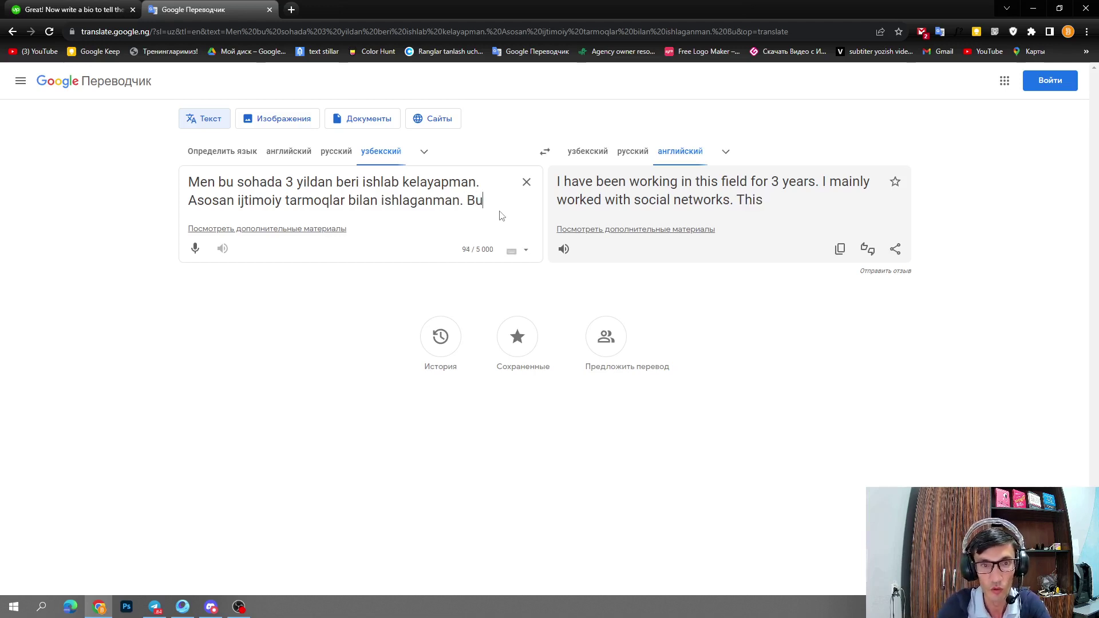
type(" vaqt")
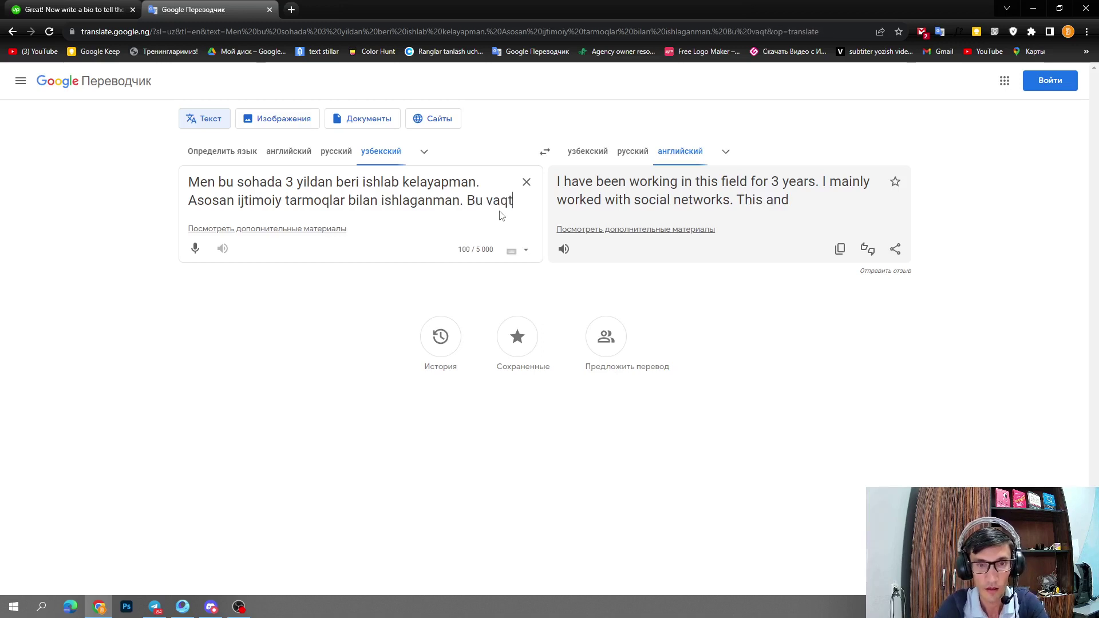
type(" a")
key("BackSpace")
type("da")
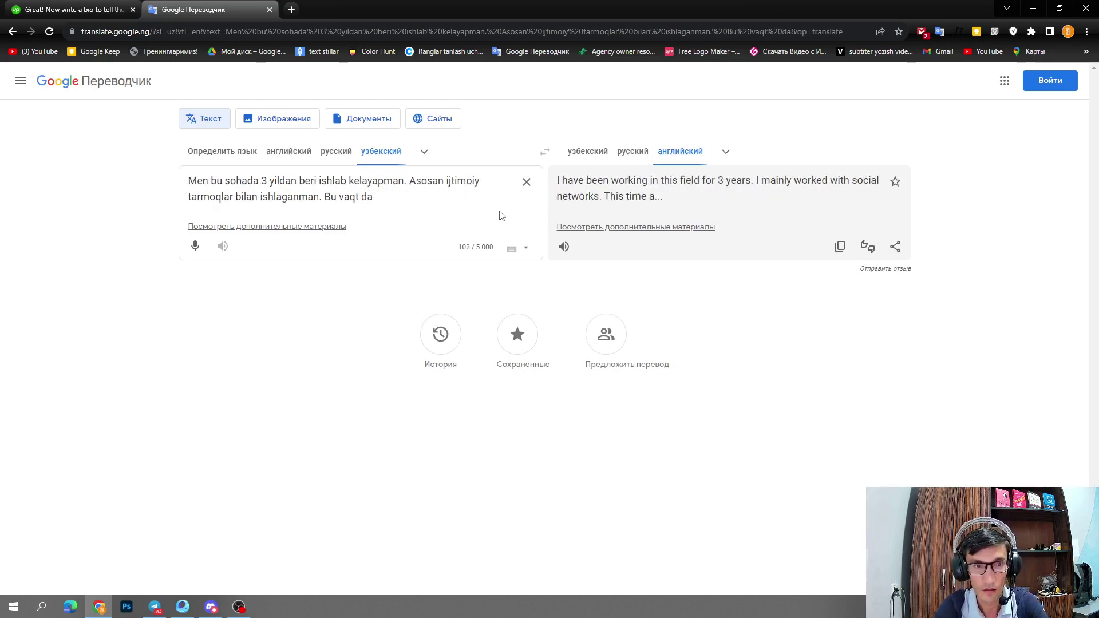
type("vomida")
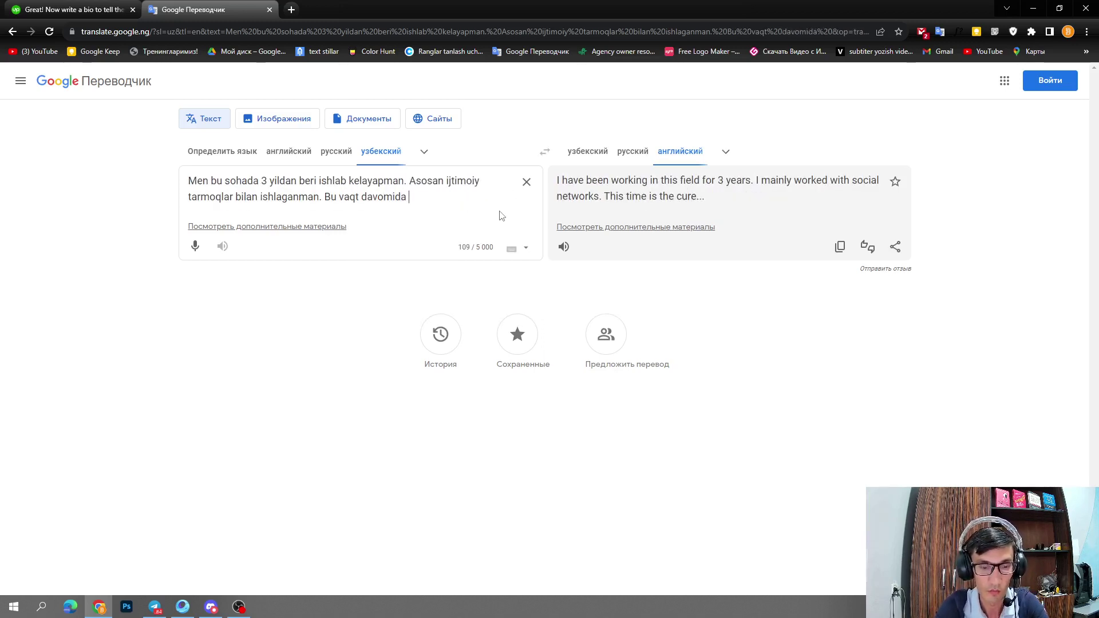
type(" men")
type("n.")
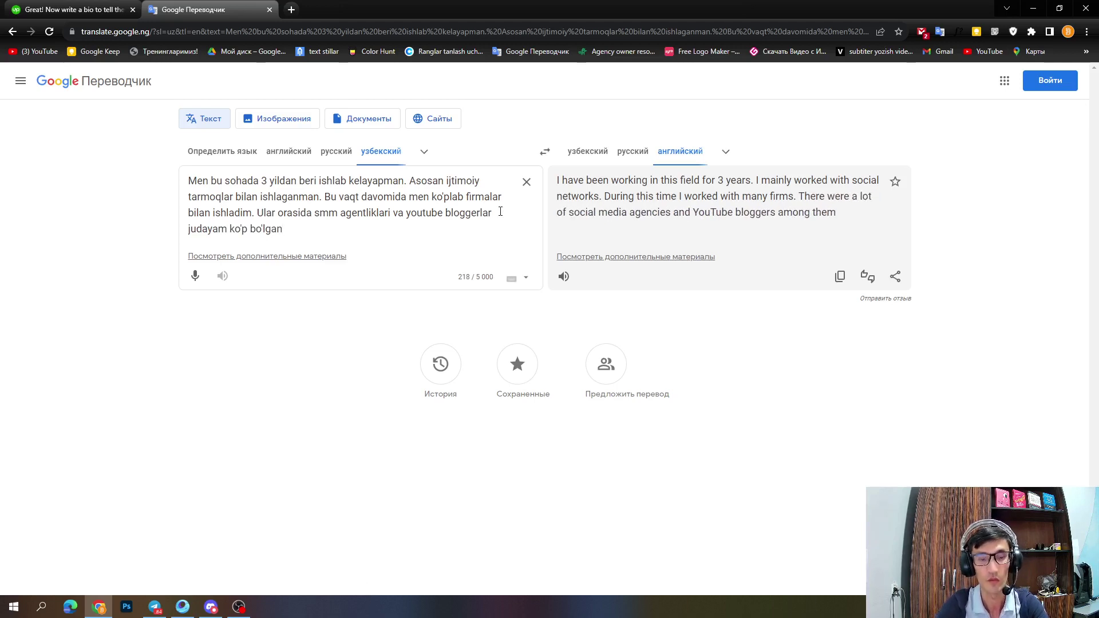
left_click(840, 276)
left_click(93, 9)
- Overwrite the overview text with the longer English bio and advance to step 8 of 10
left_click(471, 348)
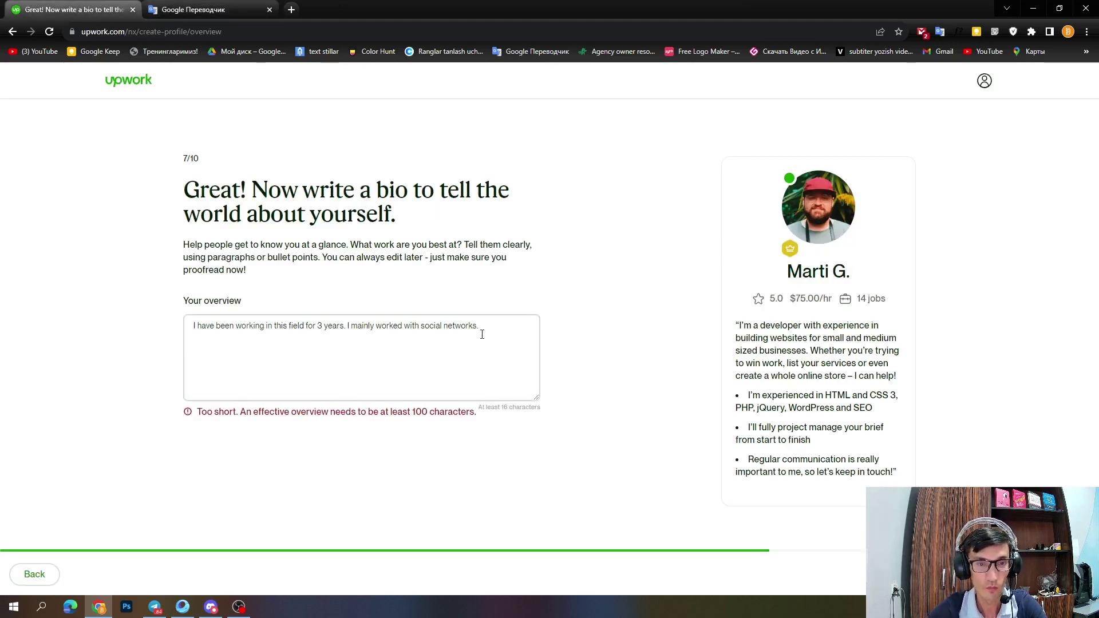
left_click_drag(481, 328, 6, 294)
type("I have been working in this field for 3 years. I mainly worked with social networks. During this time I worked with many firms. There were a lot of social media agencies and YouTube bloggers among them.")
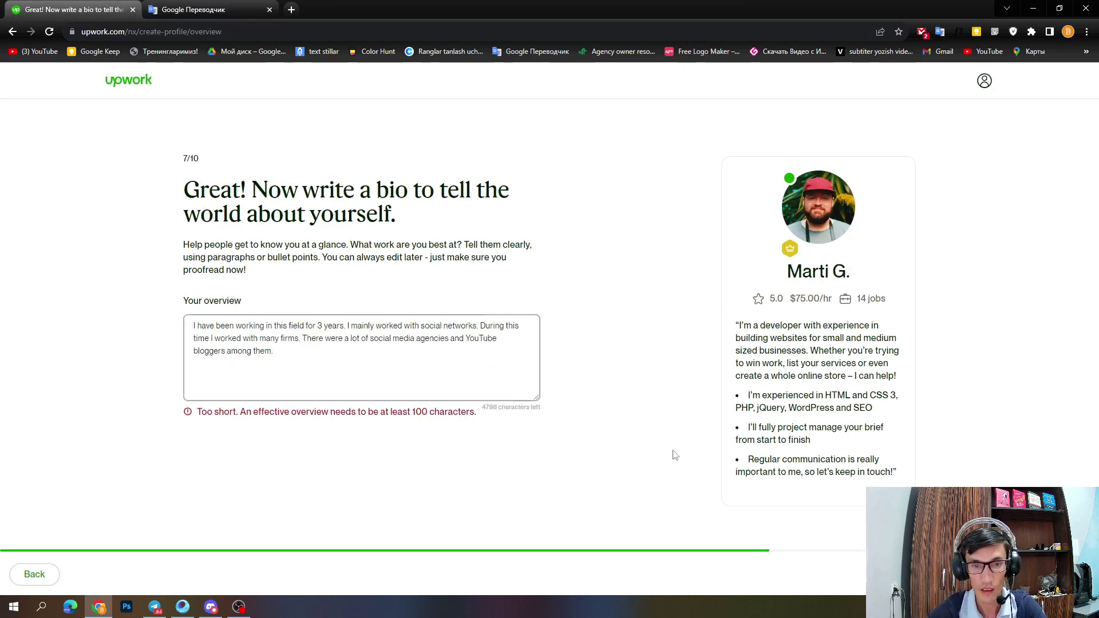
left_click(1018, 574)
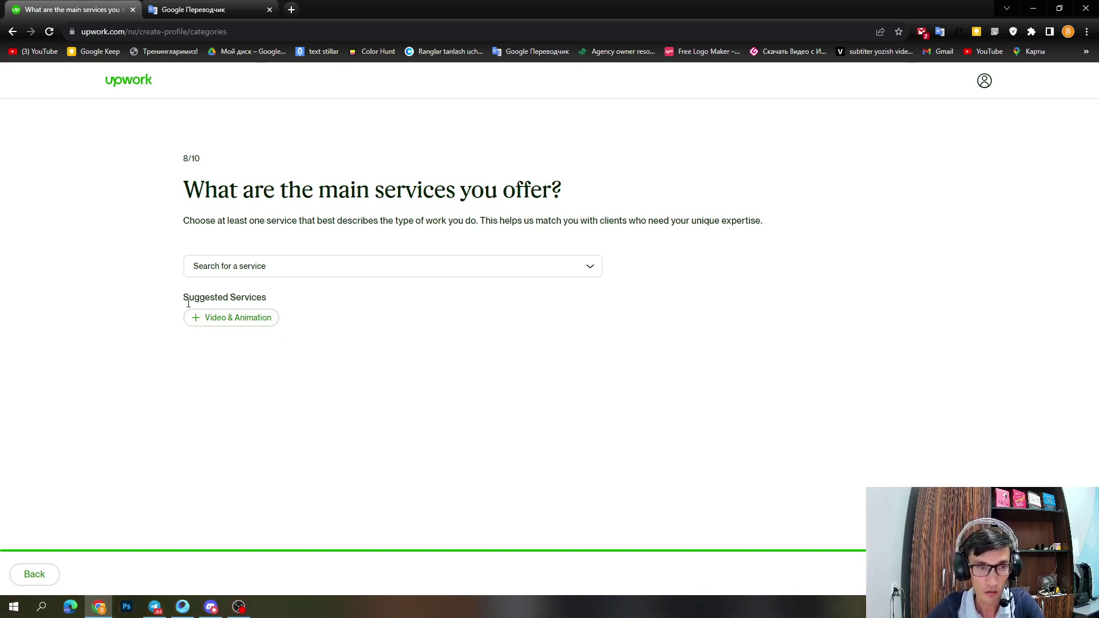
- Select Video & Animation from suggestions, plus Product Design and Photography from the service list
left_click_drag(182, 300, 279, 302)
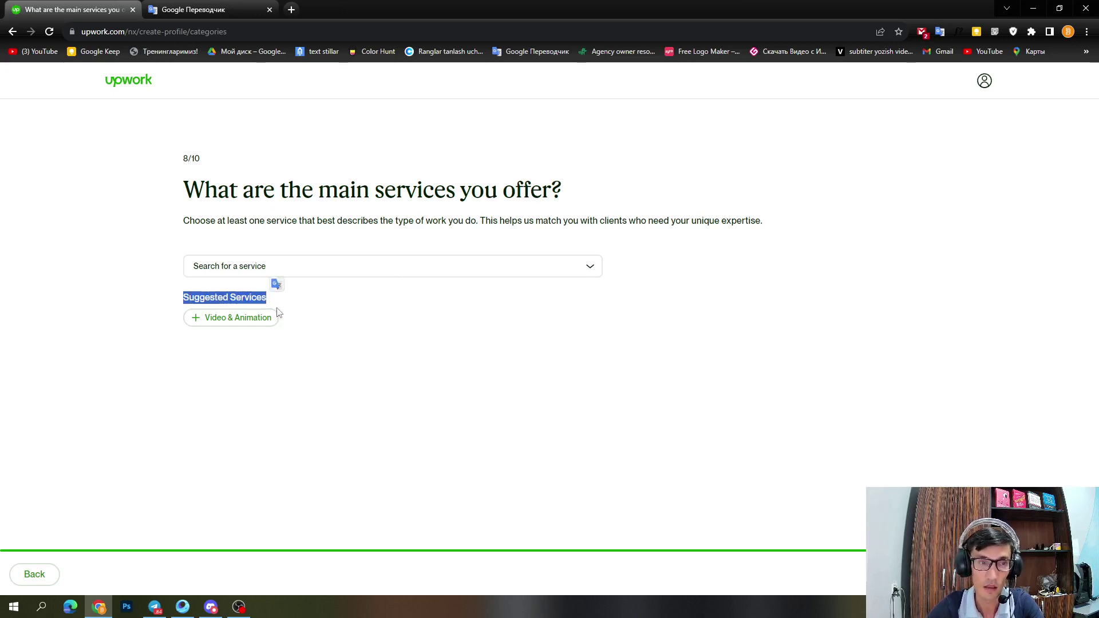
left_click(215, 322)
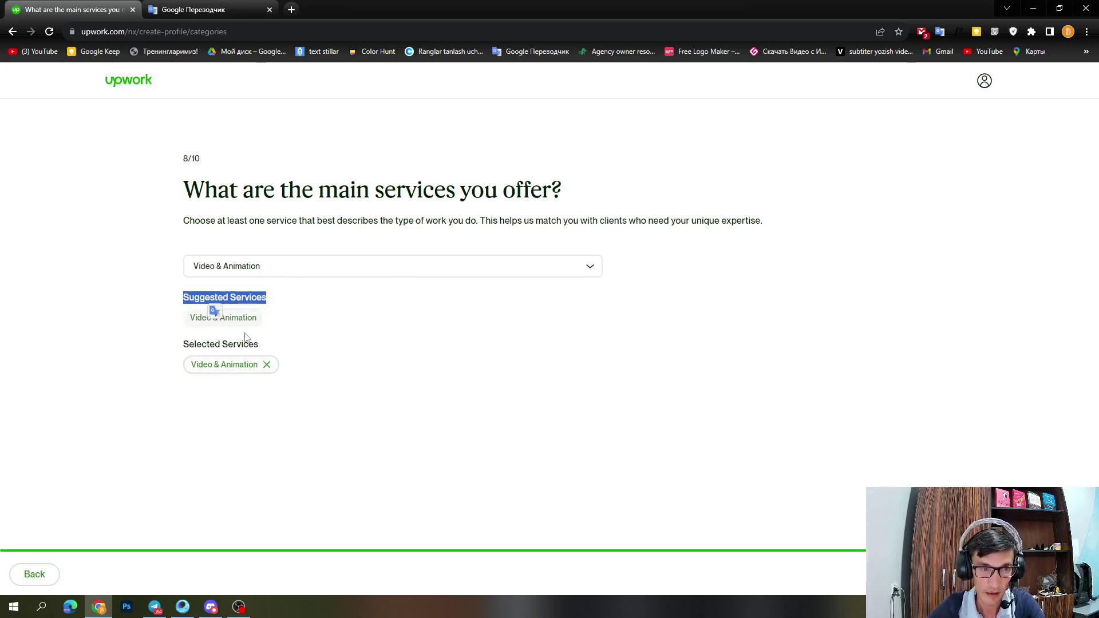
left_click(439, 270)
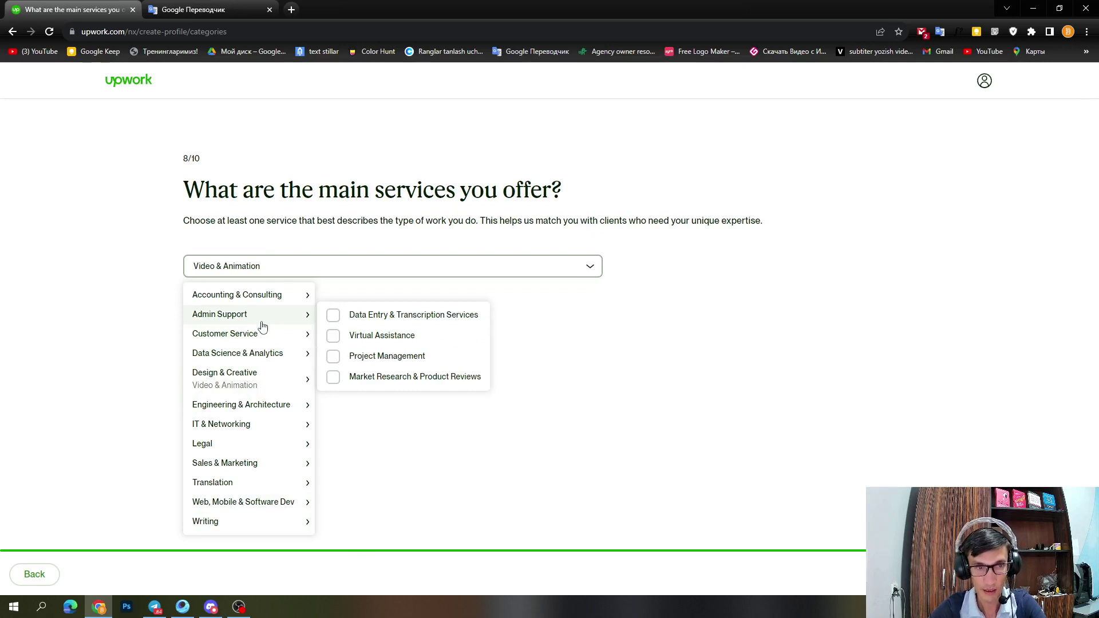
mouse_move(220, 379)
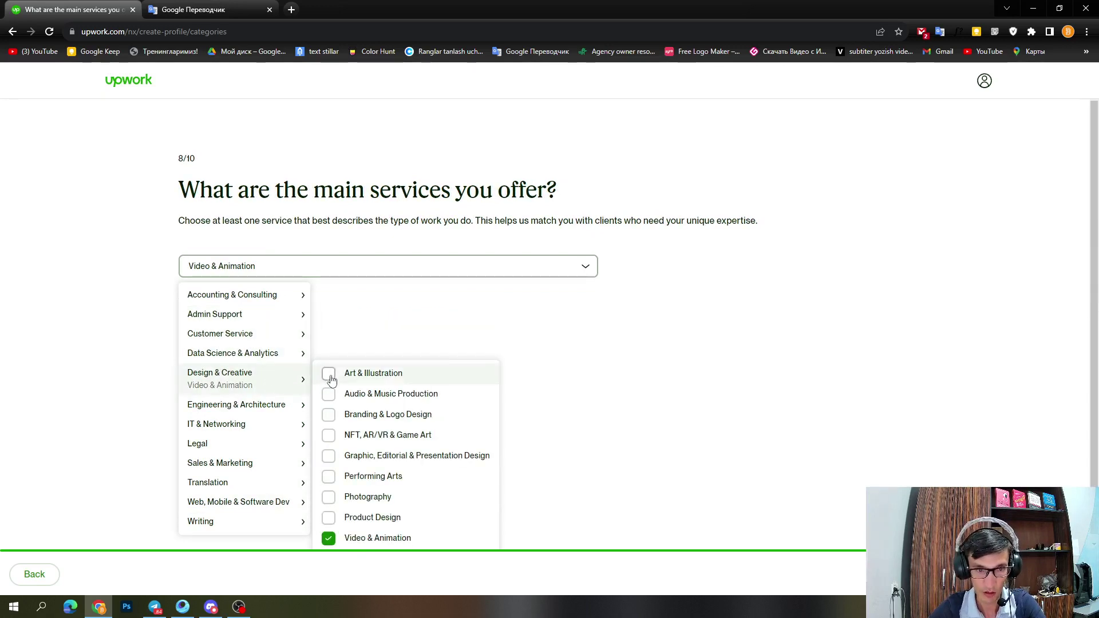
left_click(331, 520)
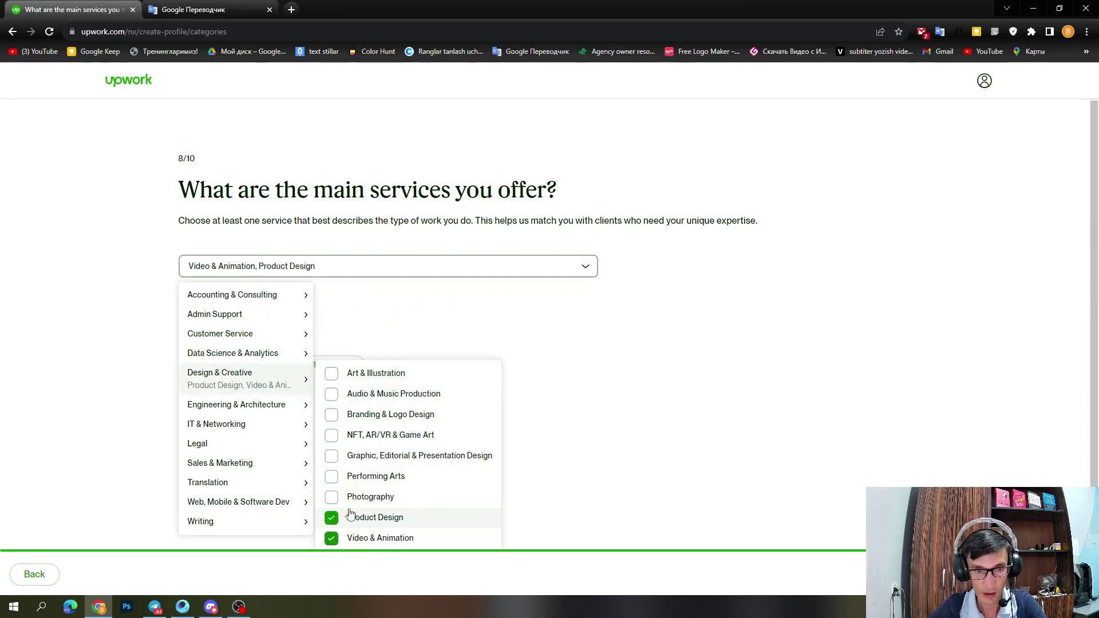
left_click(332, 497)
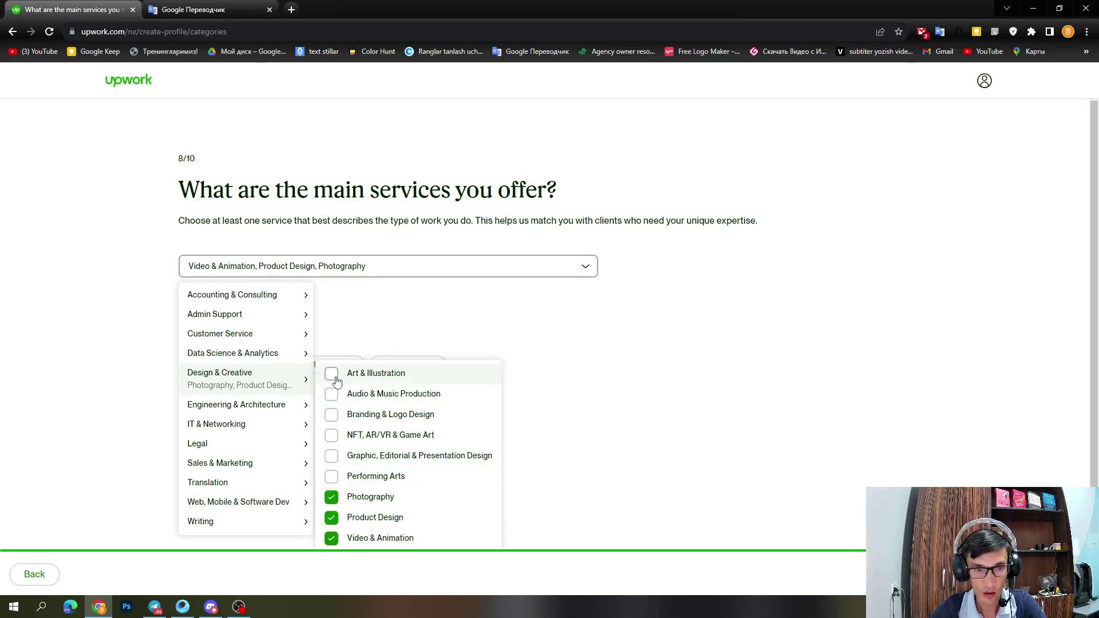
- Add Graphic, Editorial & Presentation Design as a service and close the category list
left_click(332, 458)
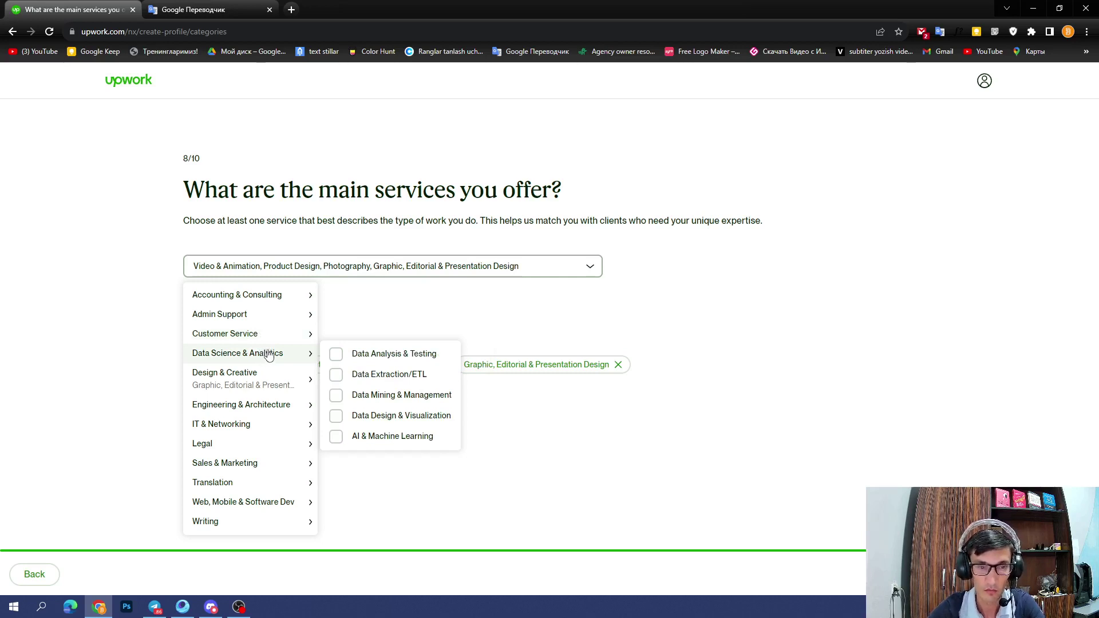
mouse_move(219, 333)
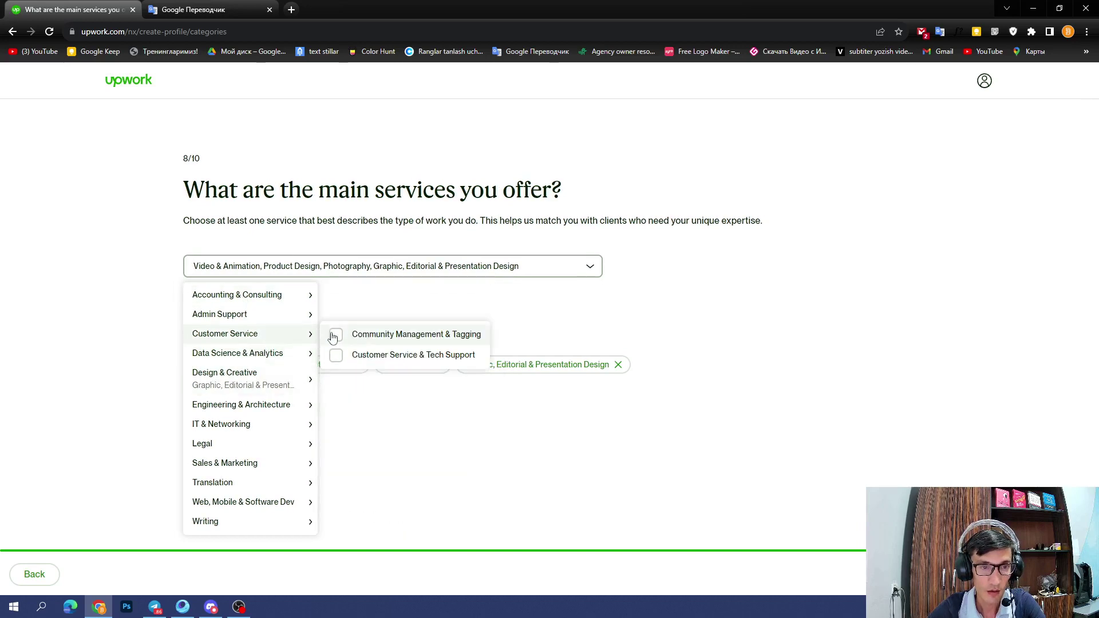
left_click(708, 431)
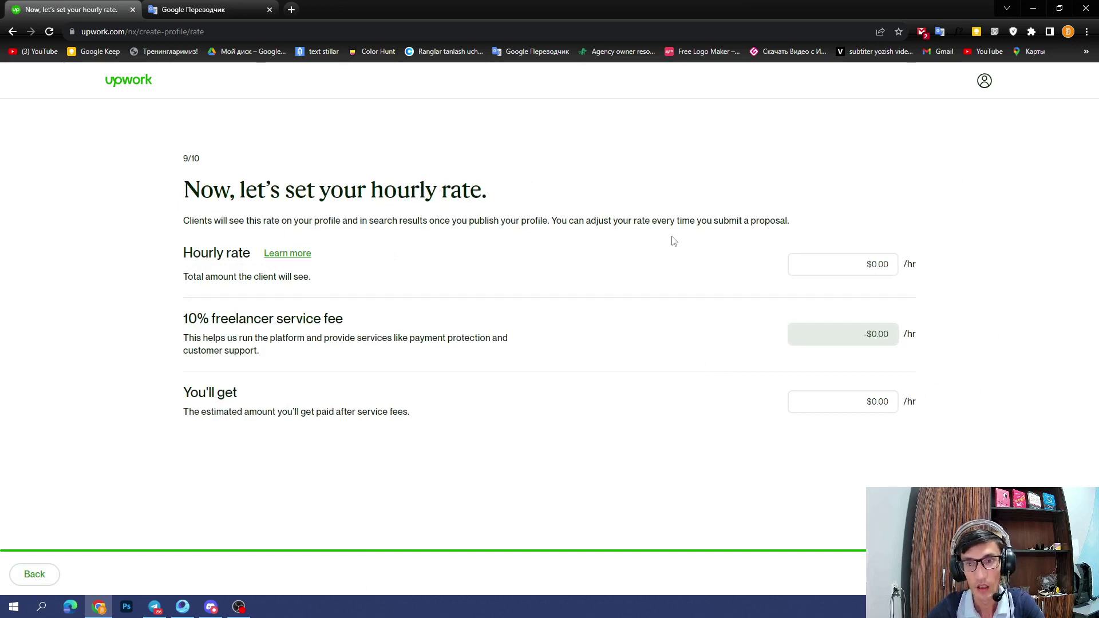
- Enter an hourly rate of $3, yielding a $0.30 fee and $2.70 take-home
left_click(889, 265)
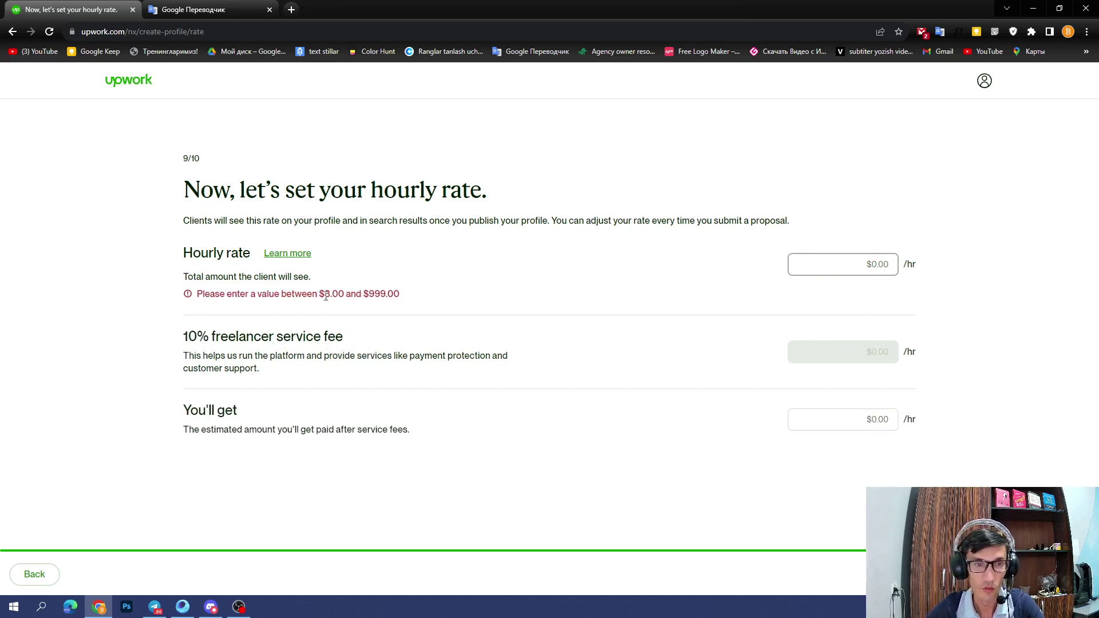
left_click_drag(324, 294, 394, 295)
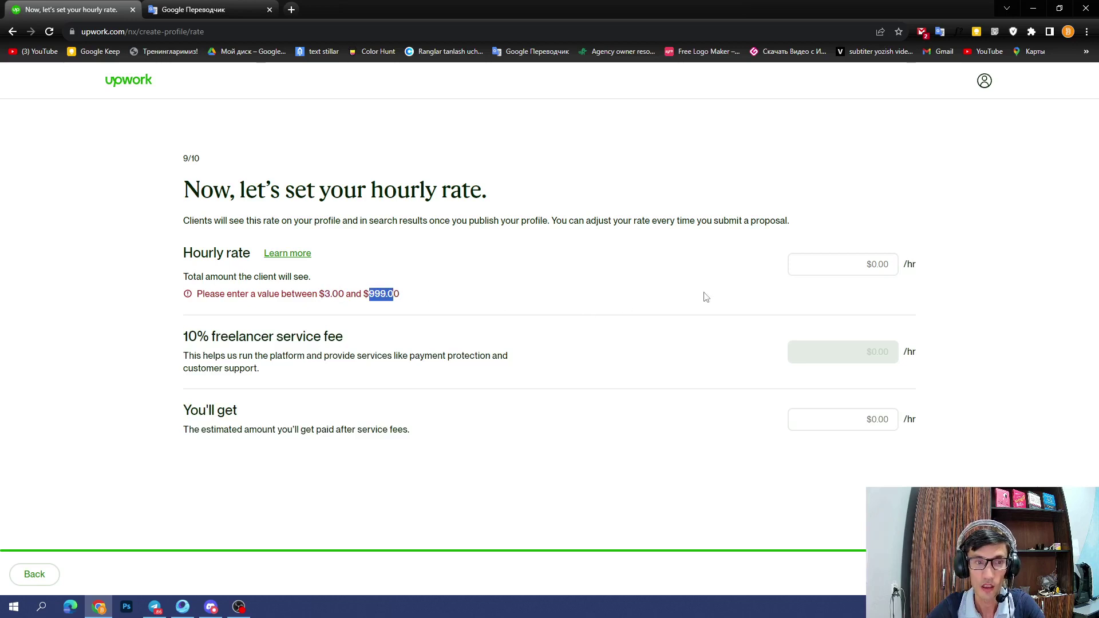
left_click(878, 264)
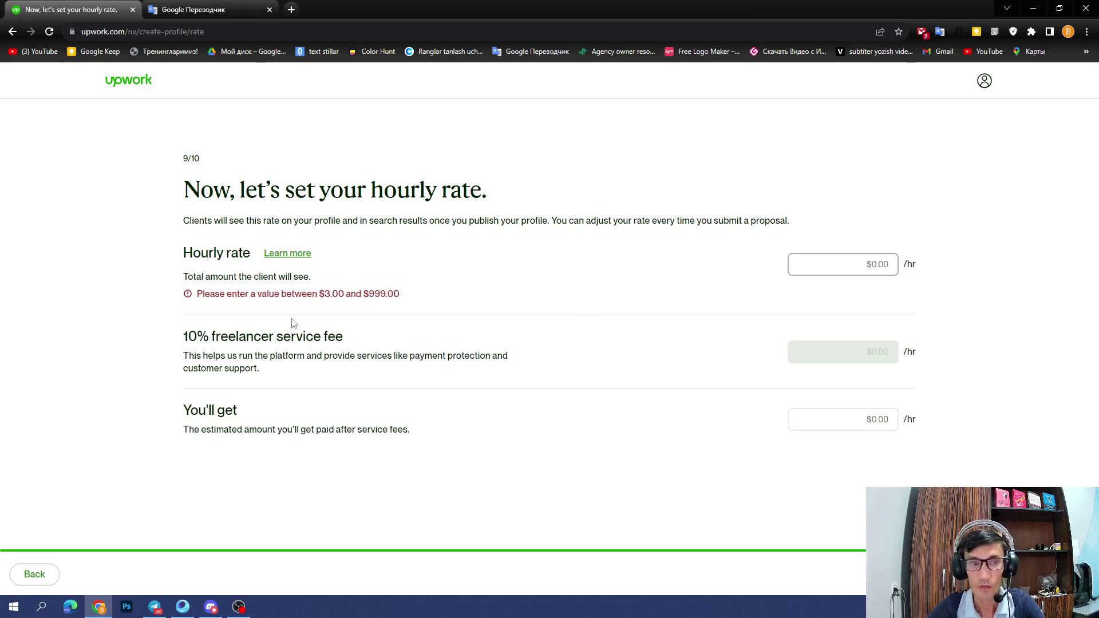
left_click_drag(183, 341, 346, 337)
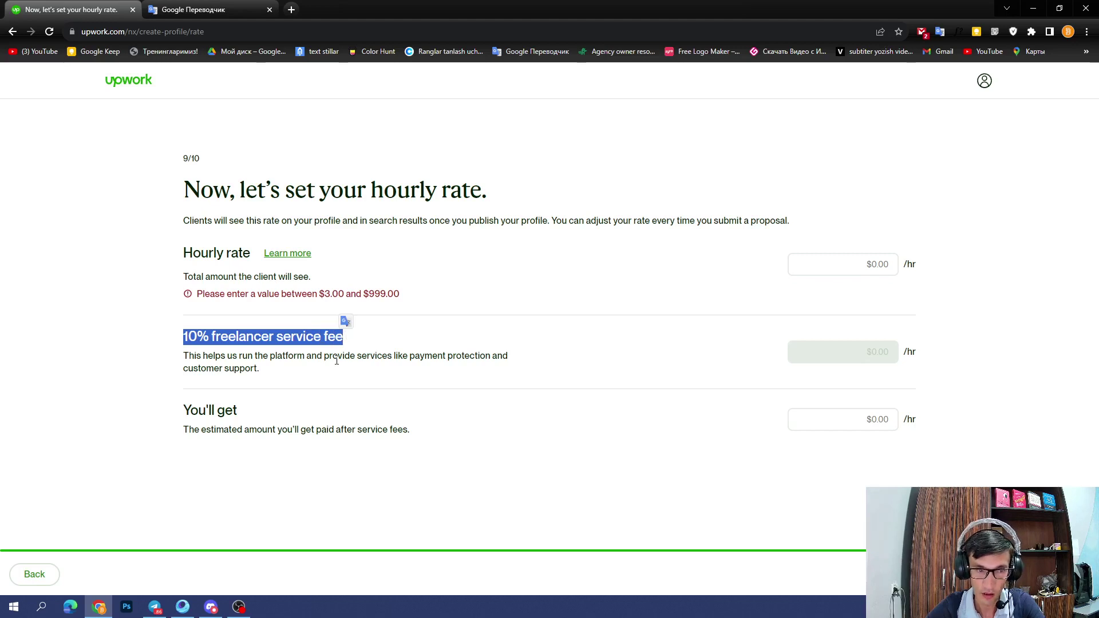
left_click_drag(184, 413, 238, 411)
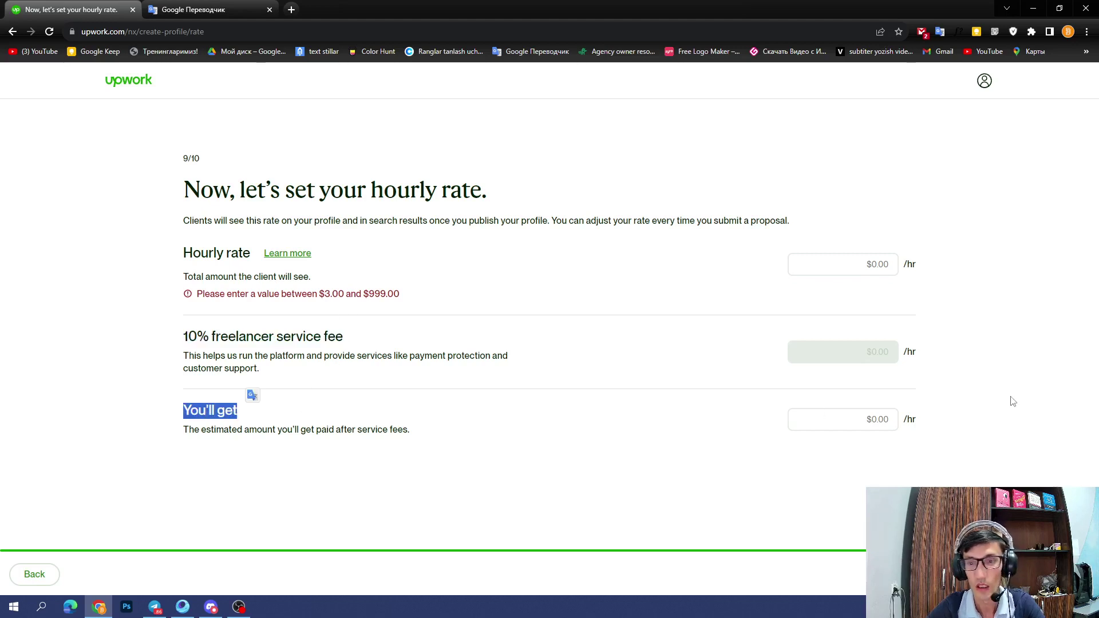
left_click(886, 267)
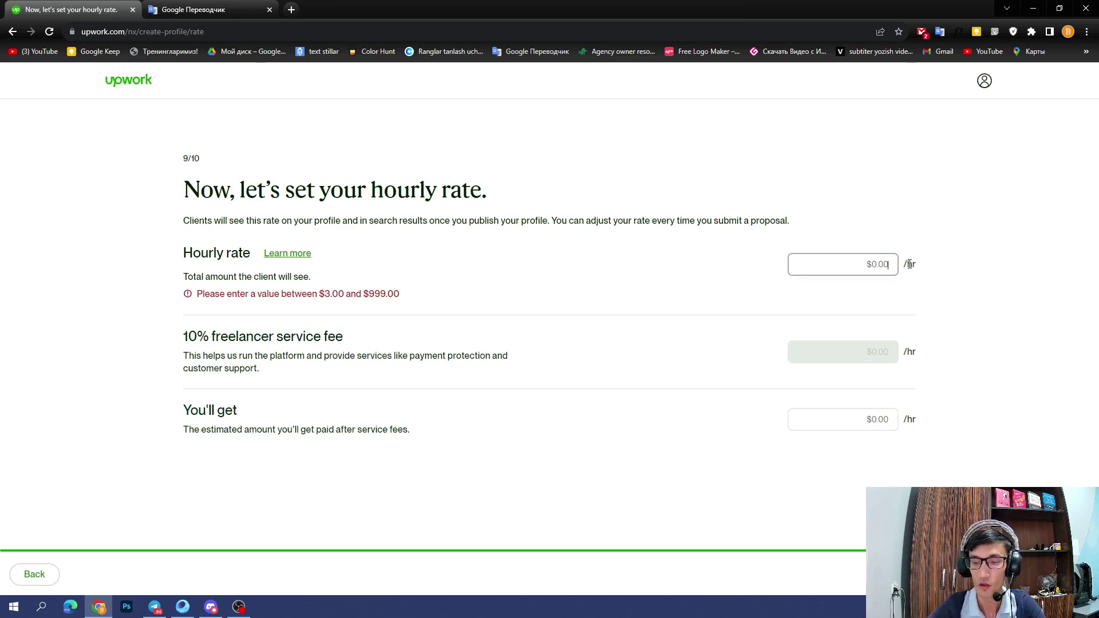
type("3")
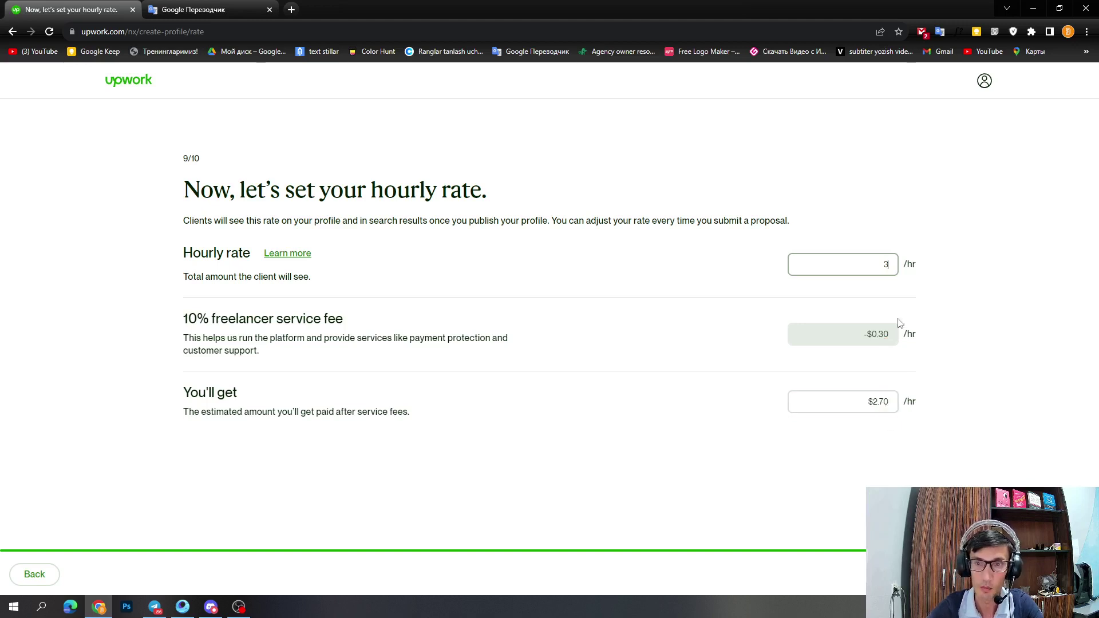
- Raise the hourly rate from 3 to $5.00 ($4.50 take-home) and proceed to step 10 of 10
key("BackSpace")
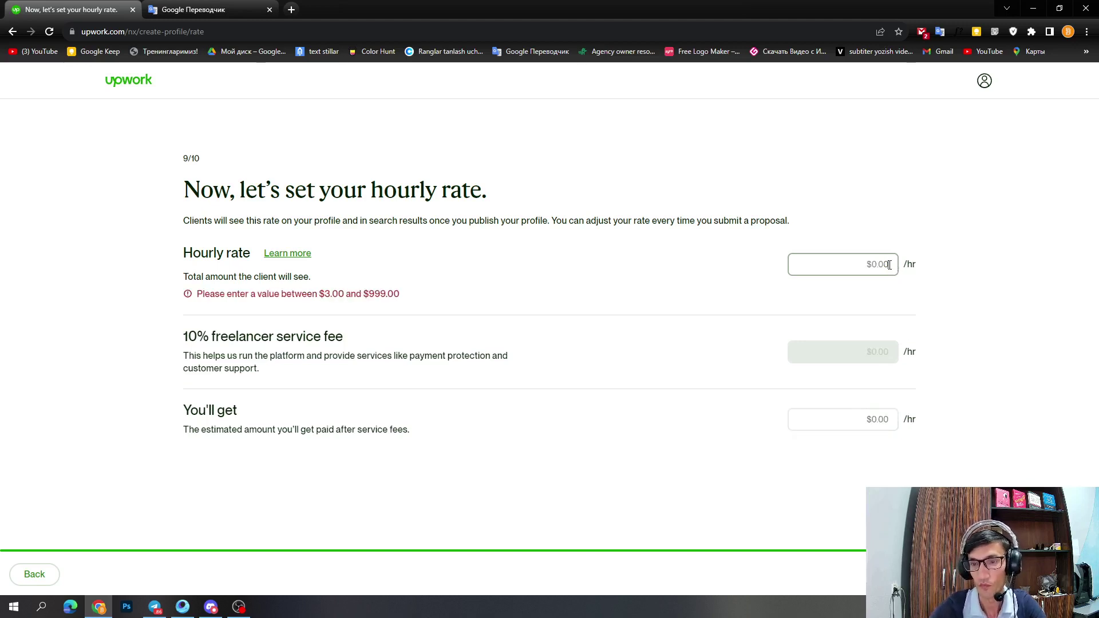
type("5")
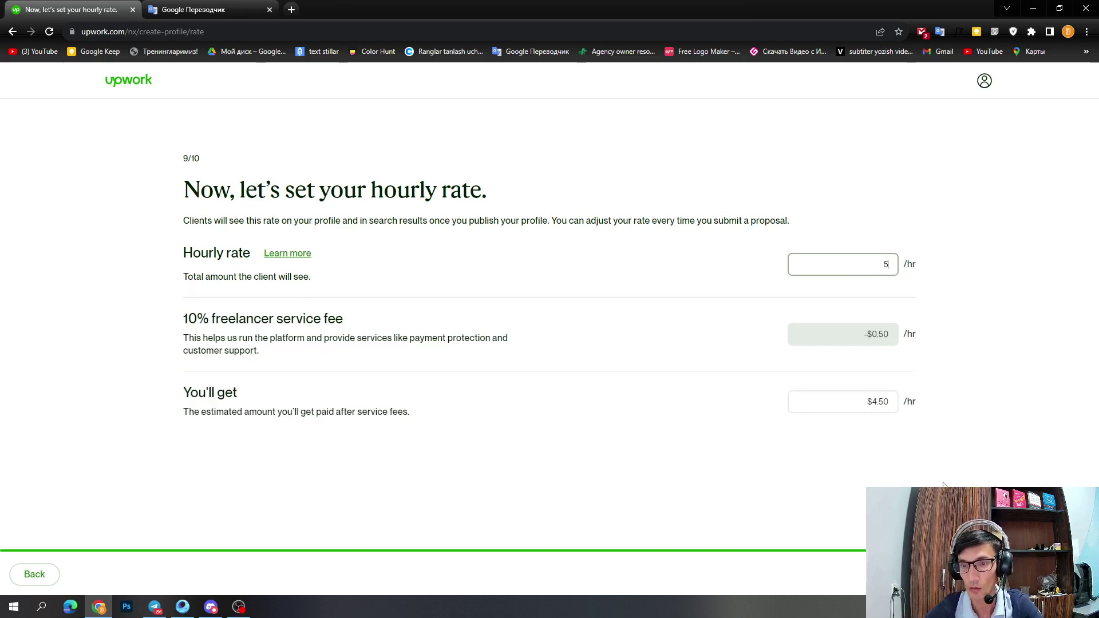
left_click(1025, 574)
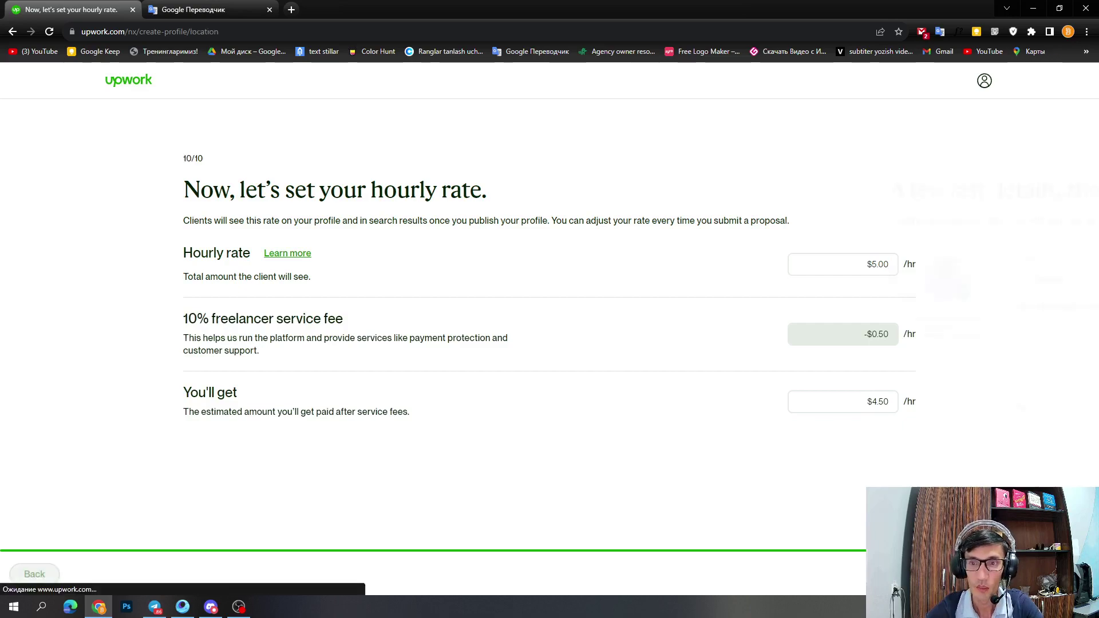